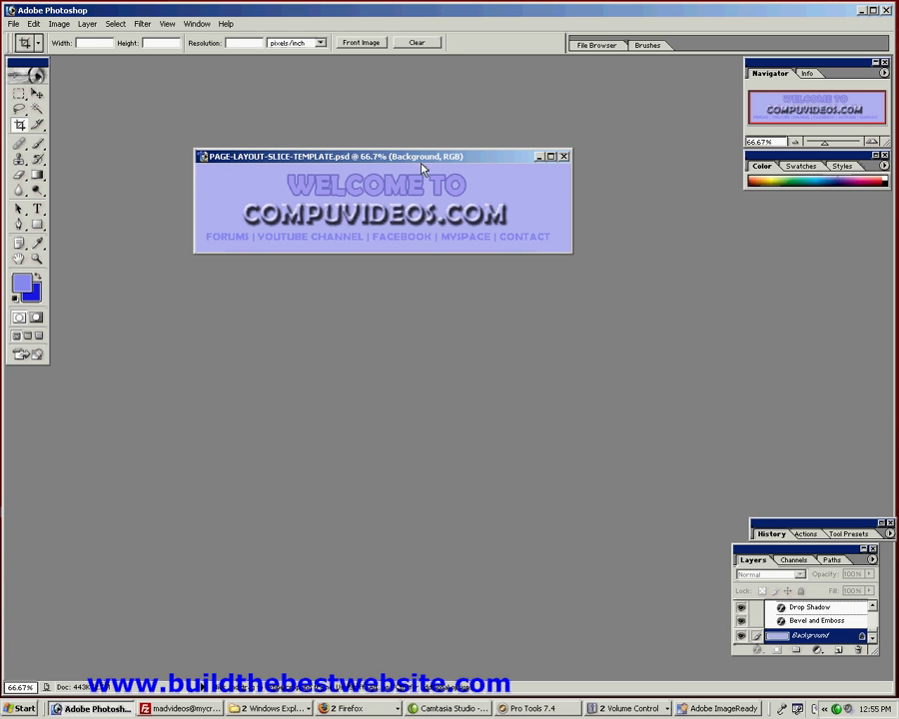
Reposition the banner document window and switch to the Move tool.
{"action": "left_click_drag", "start_coordinate": [419, 157], "coordinate": [416, 187]}
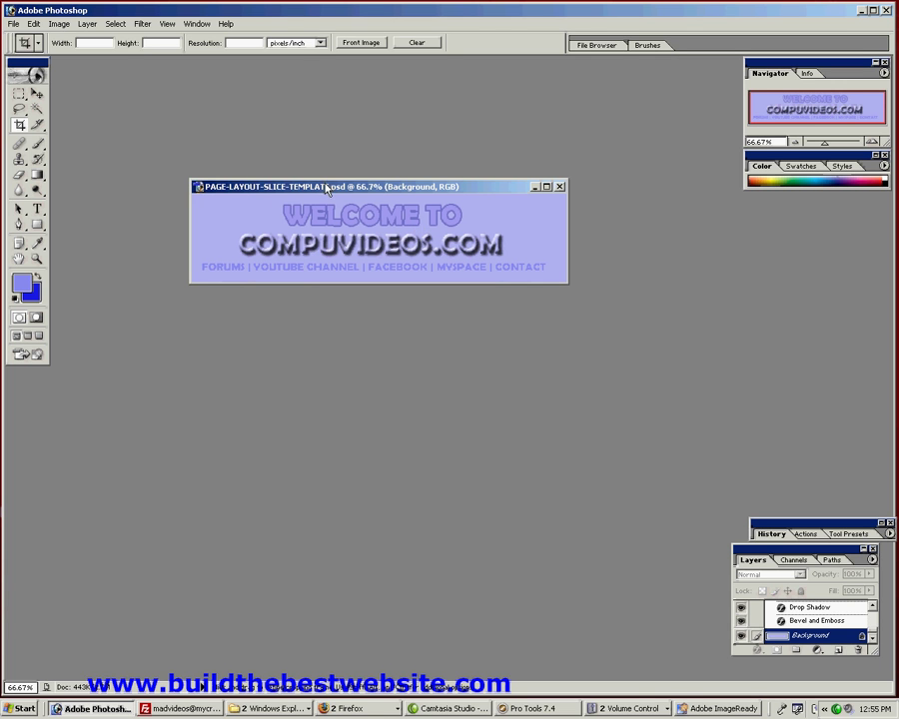
{"action": "left_click_drag", "start_coordinate": [320, 187], "coordinate": [296, 177]}
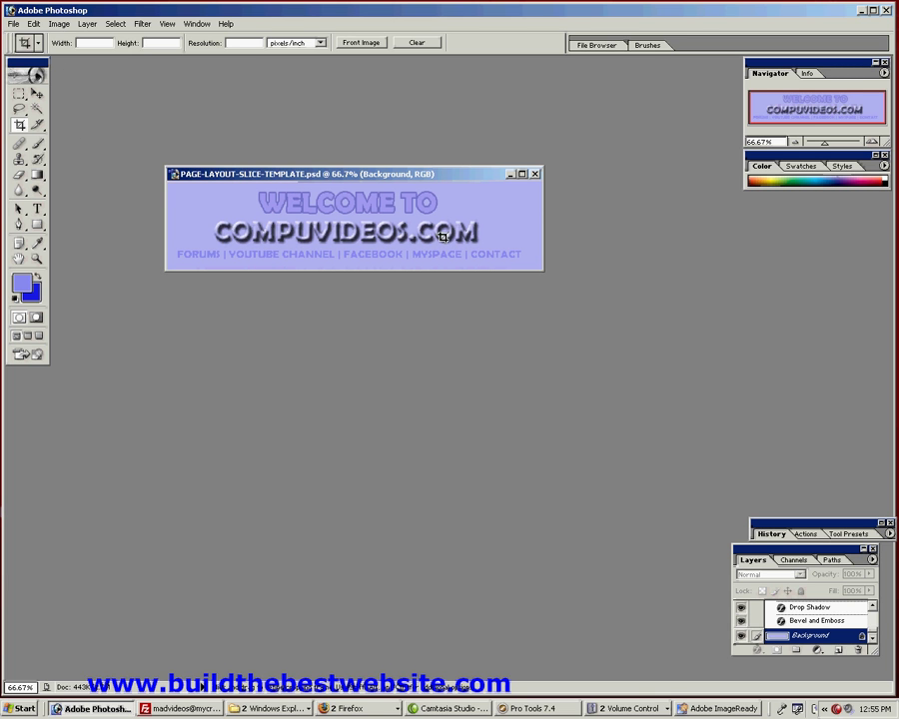
{"action": "left_click", "coordinate": [88, 23]}
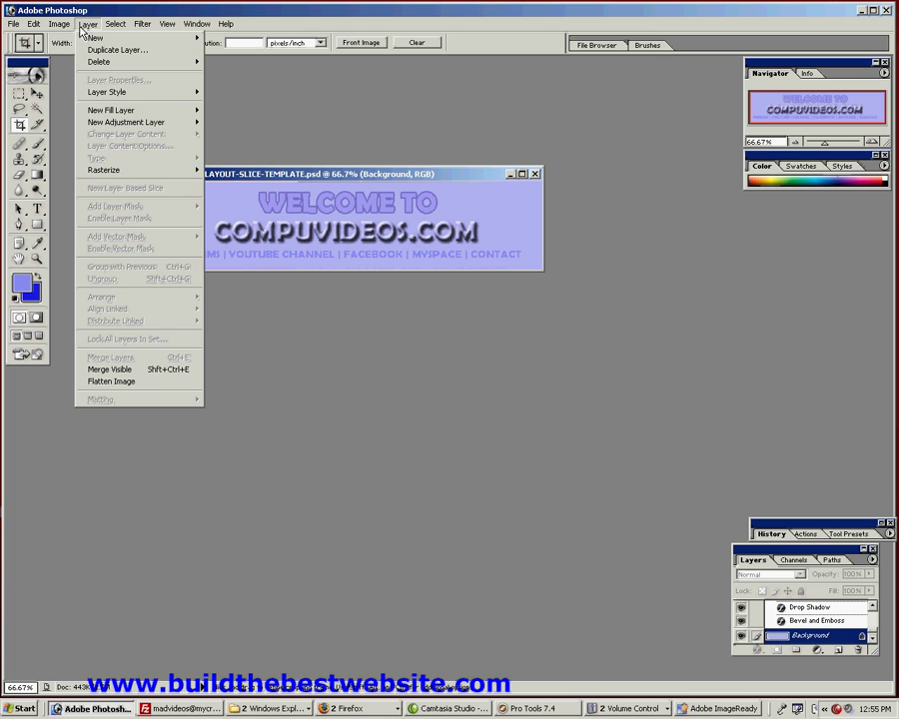
{"action": "mouse_move", "coordinate": [155, 96]}
{"action": "left_click", "coordinate": [365, 88]}
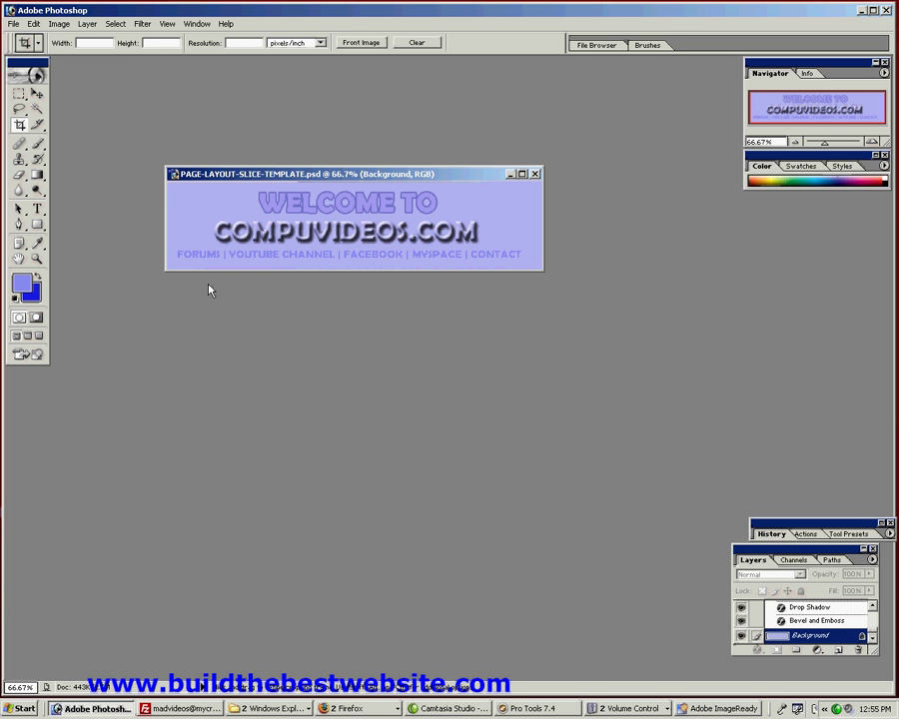
{"action": "key", "text": "v"}
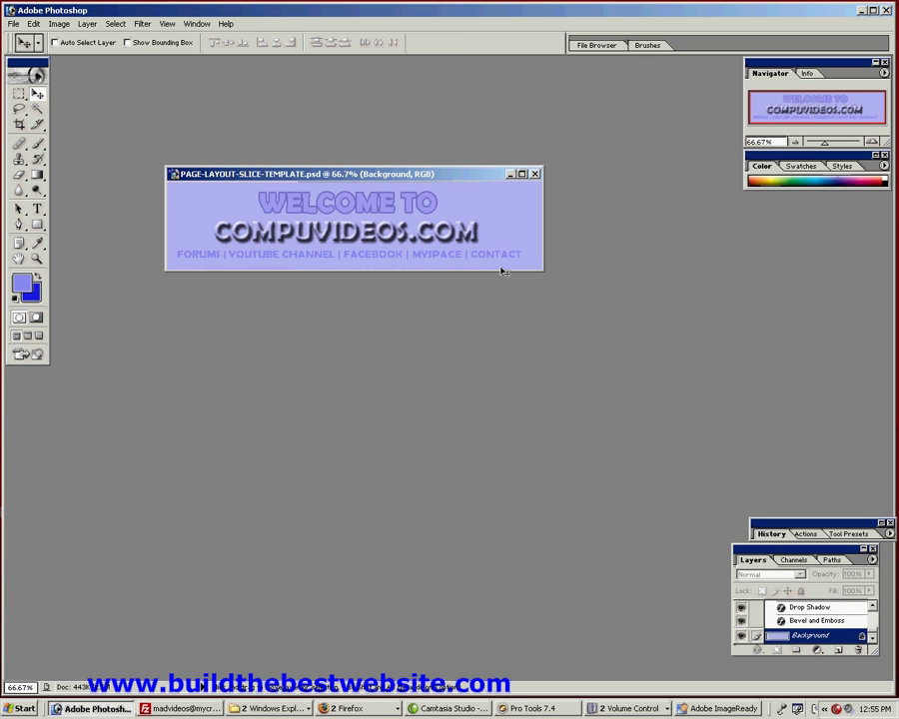
Jump the banner document to ImageReady and move its window lower.
{"action": "left_click", "coordinate": [13, 23]}
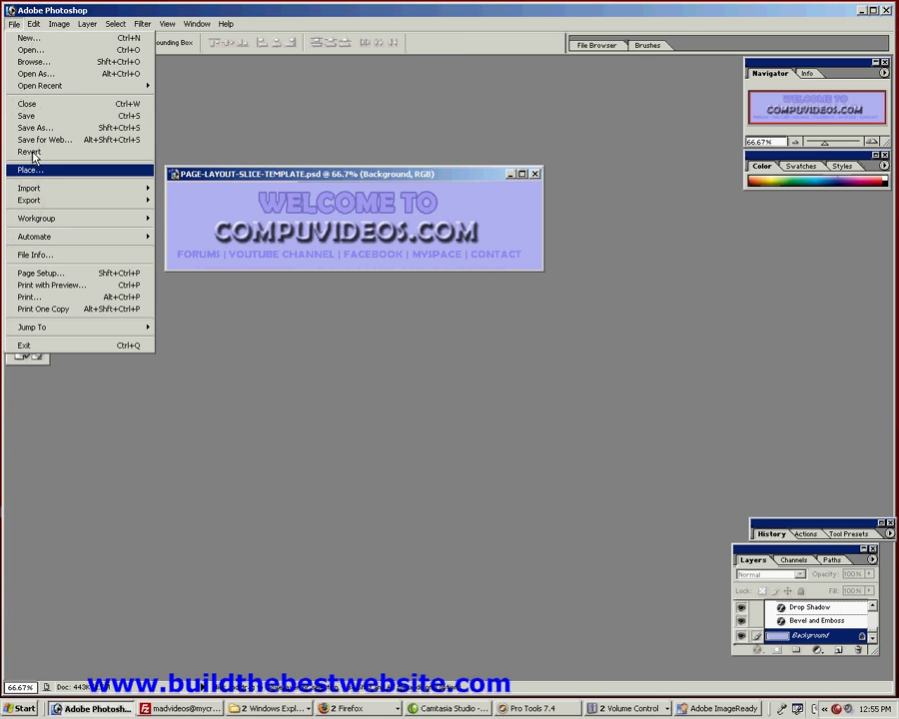
{"action": "mouse_move", "coordinate": [109, 329]}
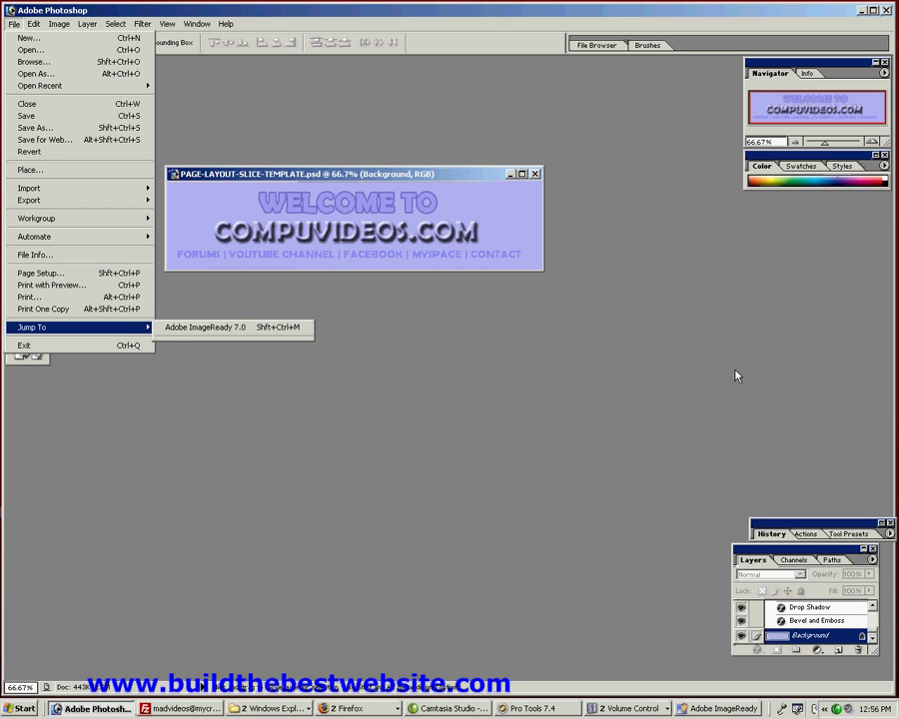
{"action": "left_click", "coordinate": [628, 488]}
{"action": "left_click", "coordinate": [701, 710]}
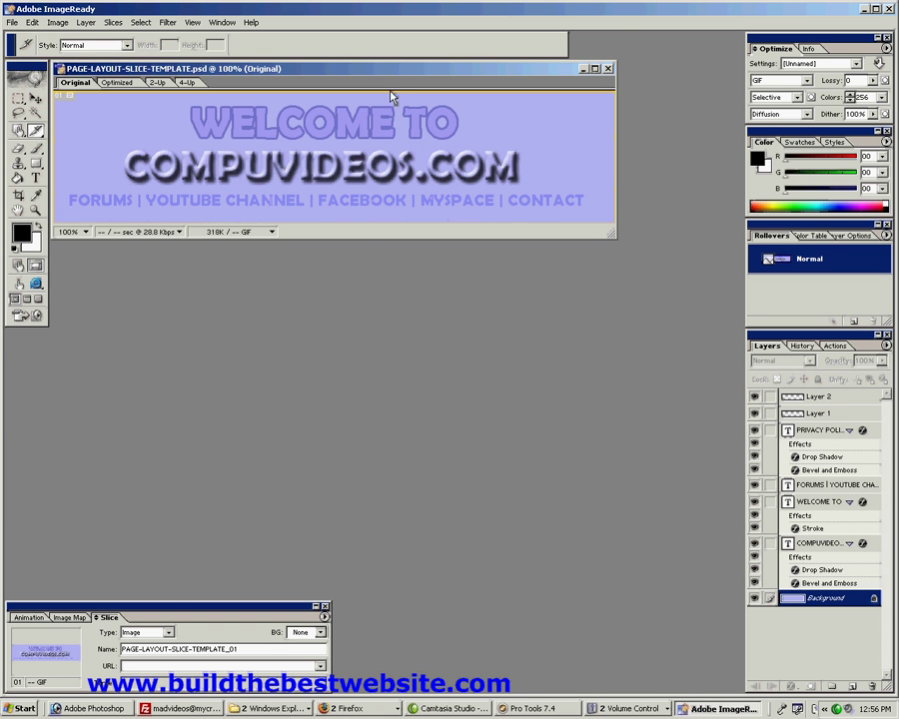
{"action": "left_click_drag", "start_coordinate": [397, 69], "coordinate": [404, 132]}
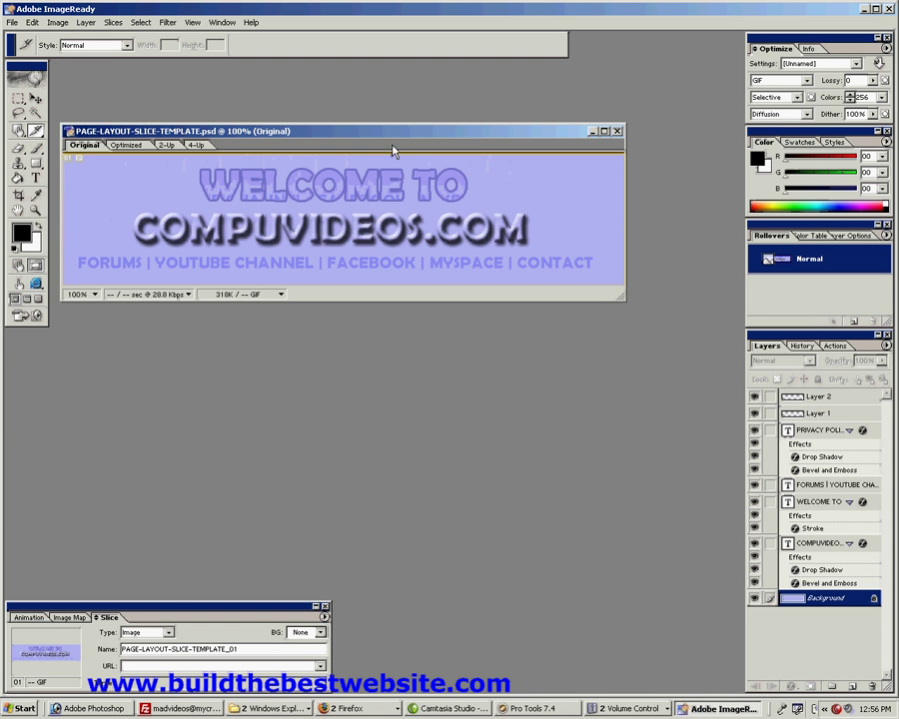
{"action": "left_click", "coordinate": [36, 131]}
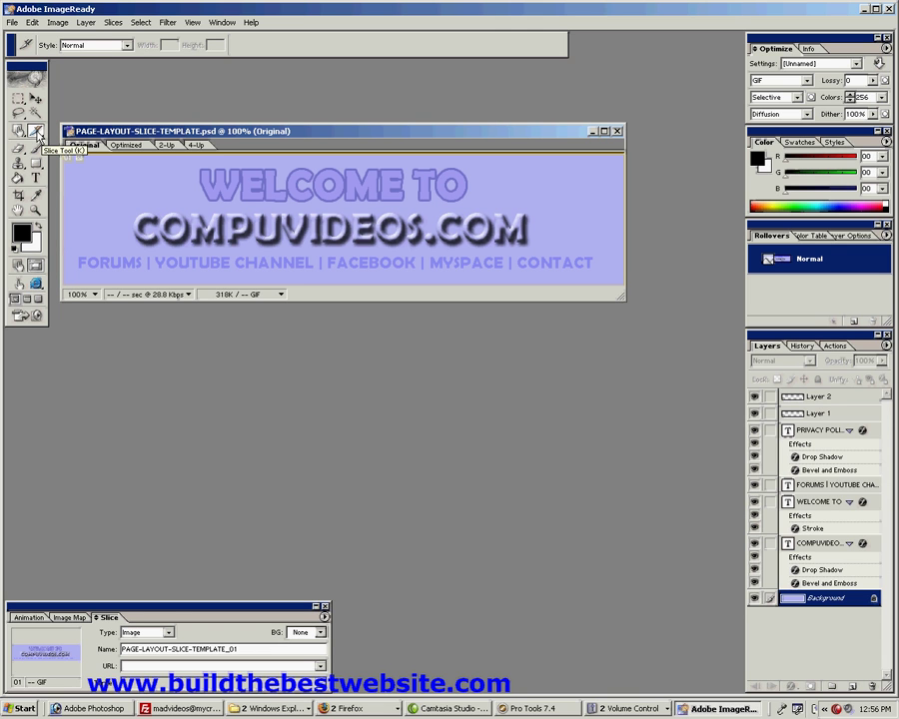
{"action": "left_click_drag", "start_coordinate": [78, 253], "coordinate": [146, 267]}
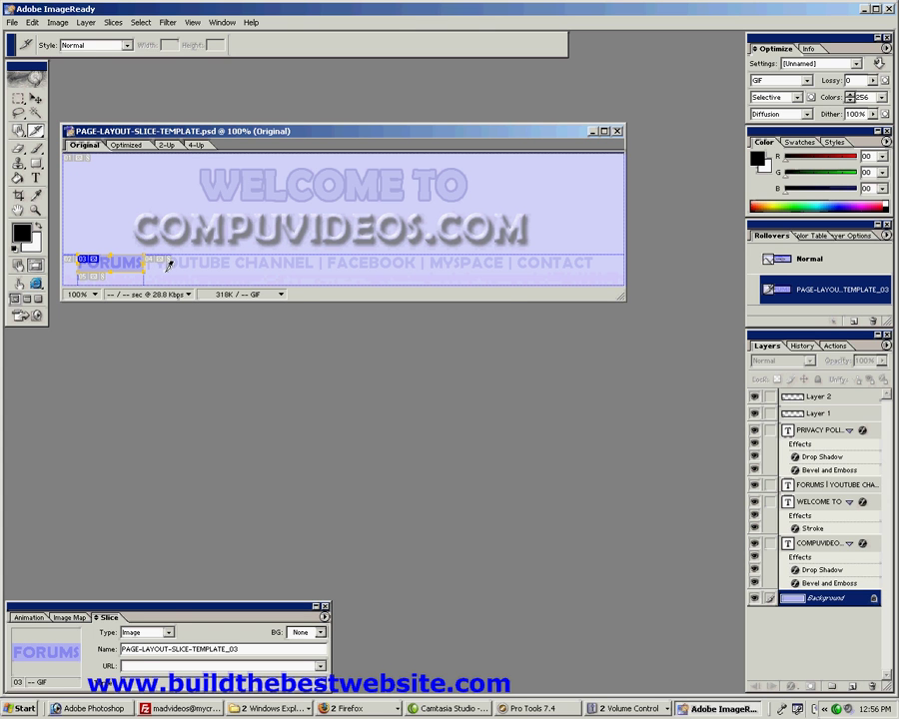
{"action": "left_click", "coordinate": [155, 665]}
{"action": "type", "text": "http://www.buildthebestwebsite.com"}
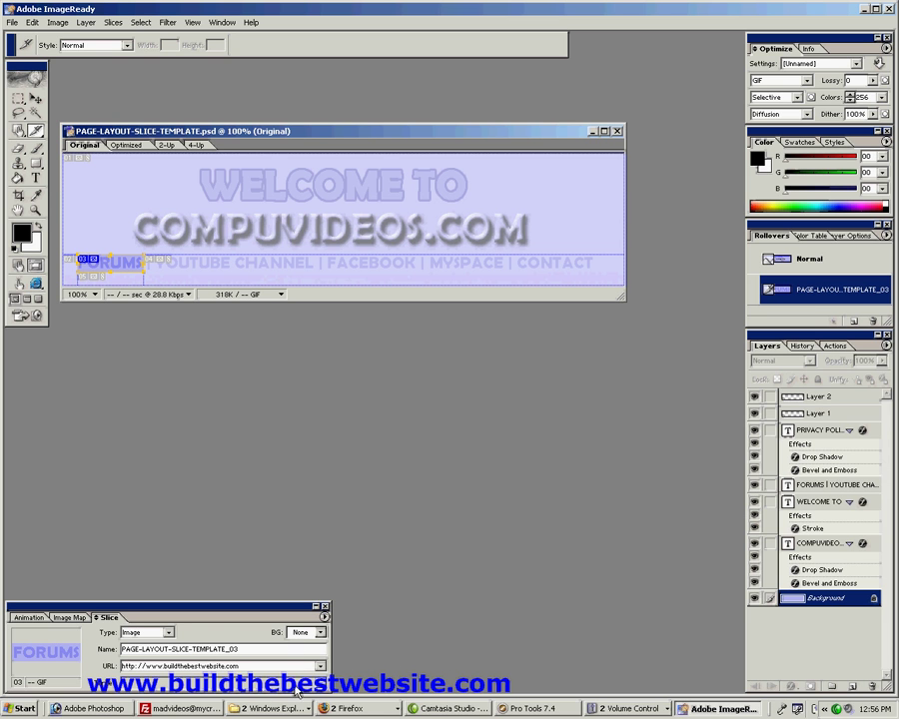
{"action": "left_click", "coordinate": [239, 649]}
{"action": "left_click", "coordinate": [320, 665]}
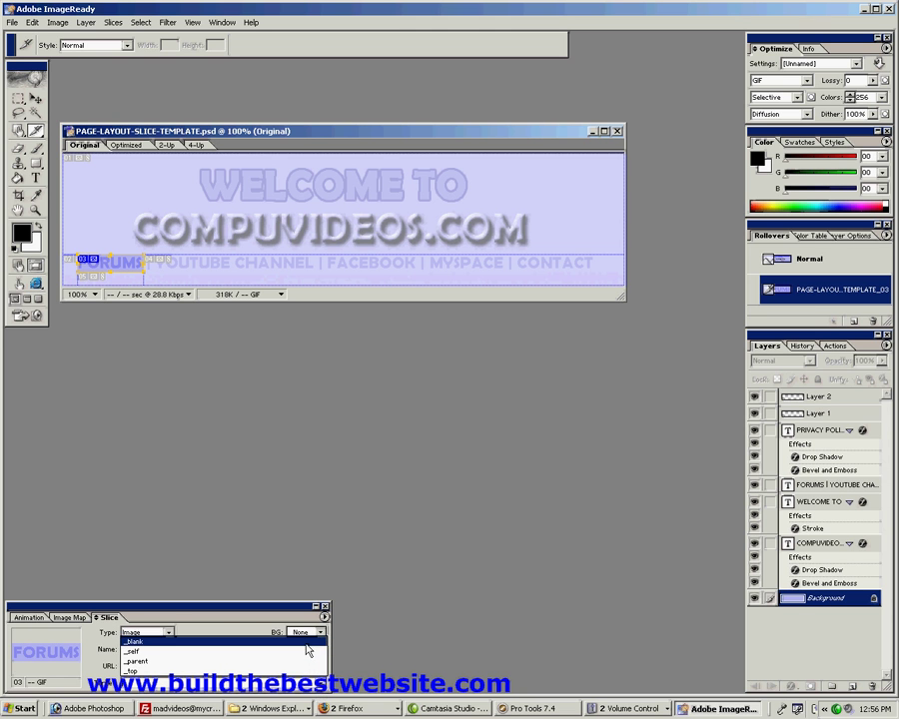
{"action": "left_click", "coordinate": [307, 645]}
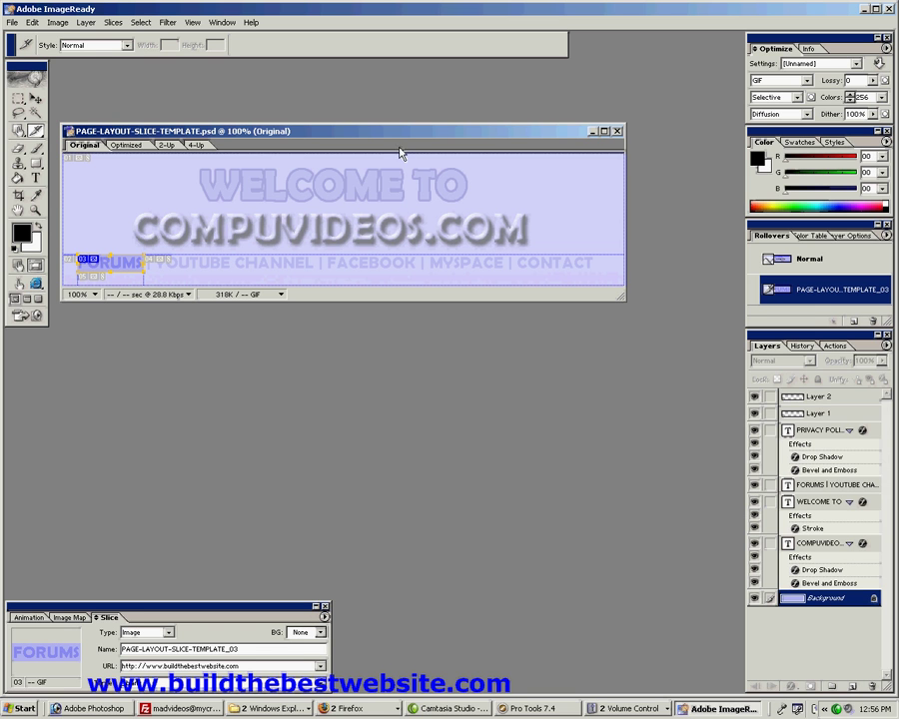
{"action": "left_click", "coordinate": [101, 710]}
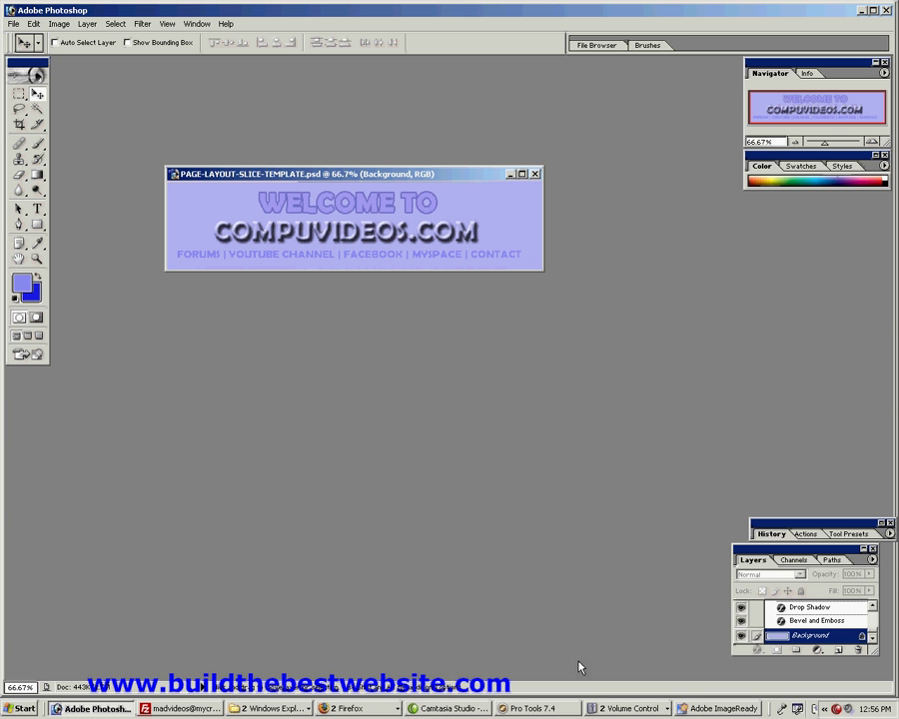
From ImageReady, save the optimized HTML and images, replacing the existing slice files.
{"action": "left_click", "coordinate": [715, 708]}
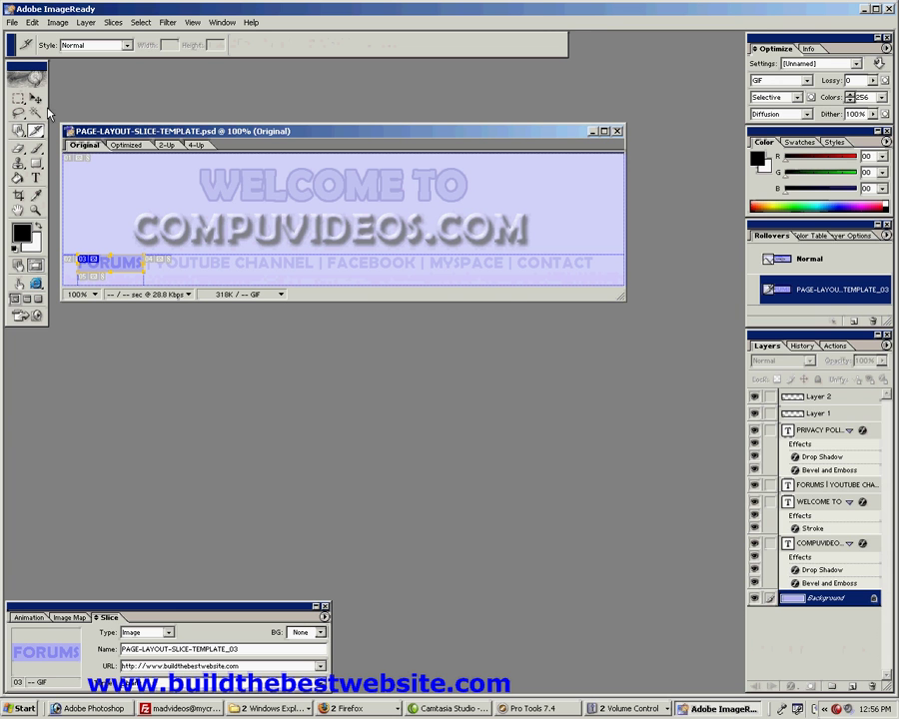
{"action": "left_click", "coordinate": [12, 22]}
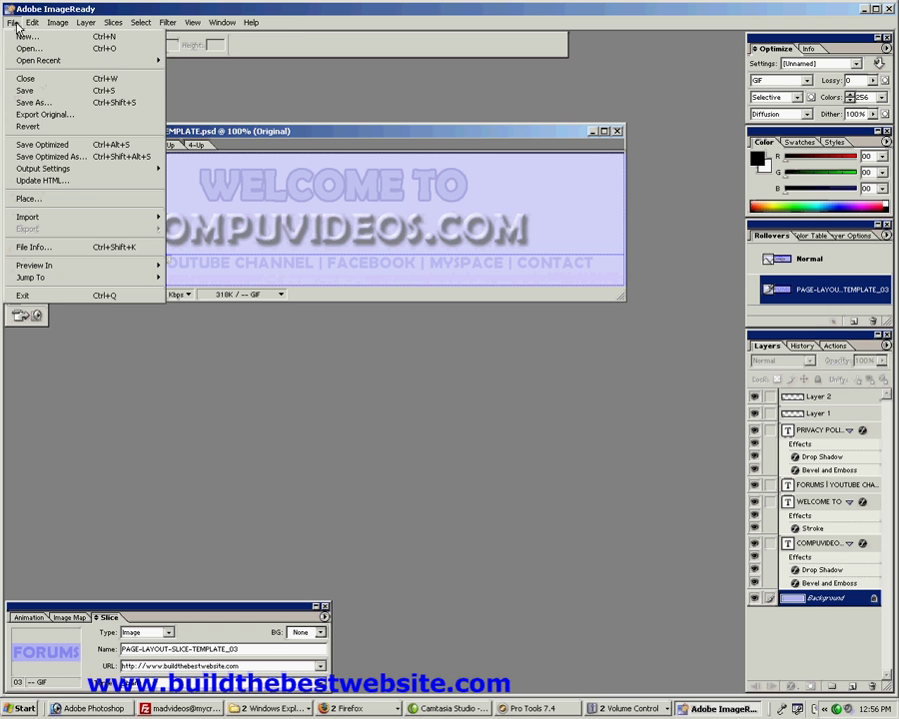
{"action": "left_click", "coordinate": [19, 158]}
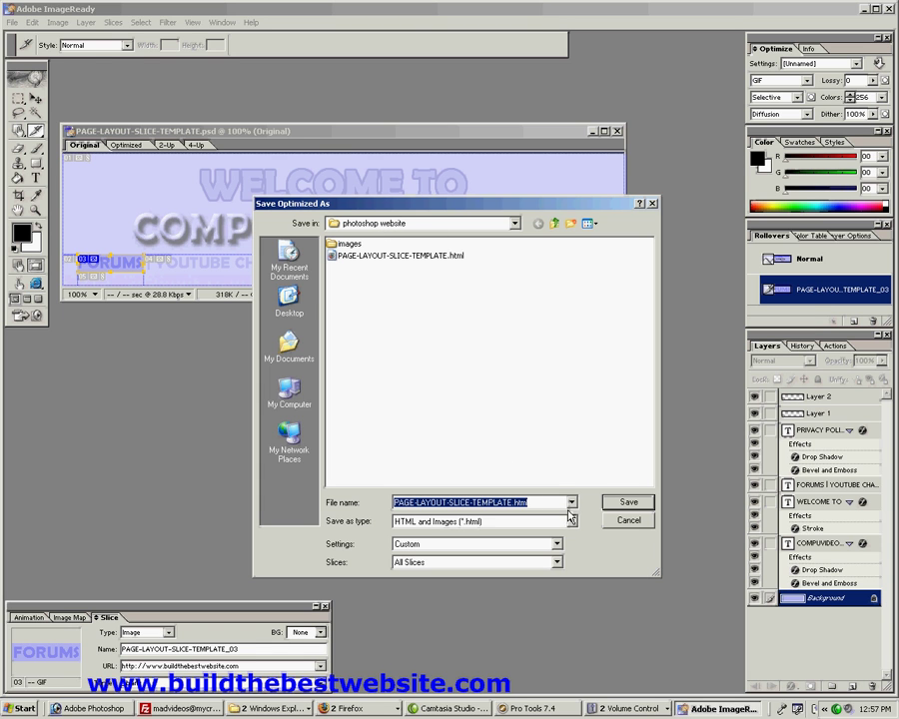
{"action": "left_click", "coordinate": [614, 504]}
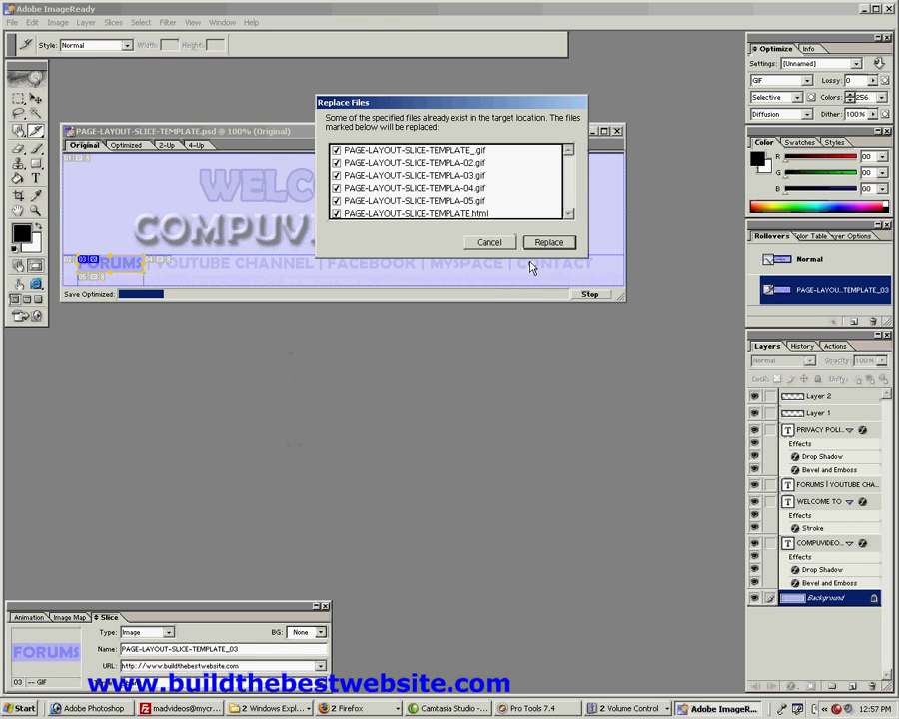
{"action": "left_click", "coordinate": [532, 246]}
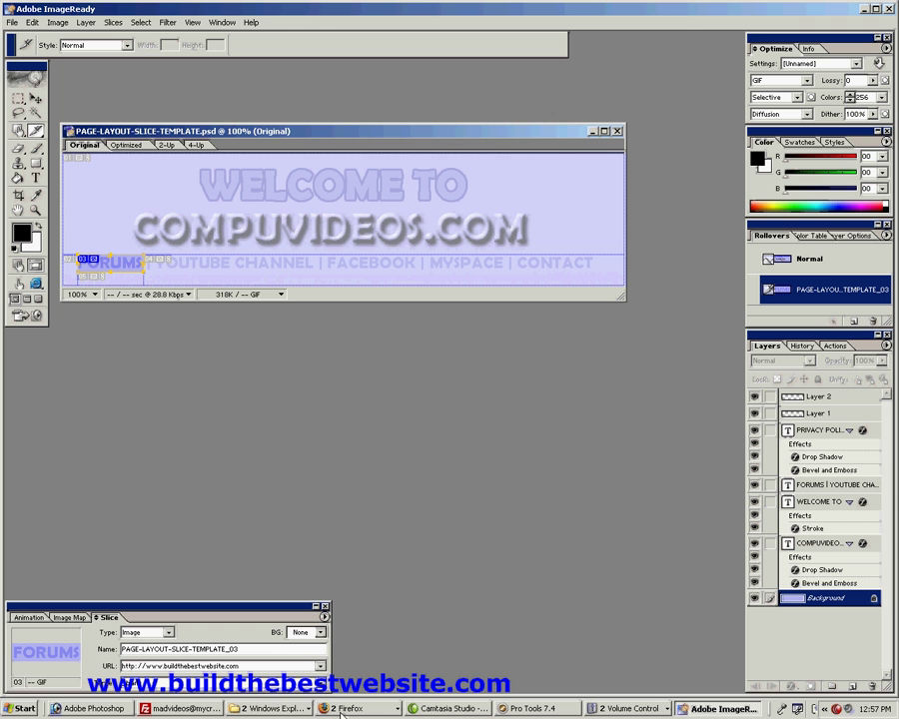
Open PAGE-LAYOUT-SLICE-TEMPLATE.html in Firefox, test the FORUMS link, and close the new tab.
{"action": "left_click", "coordinate": [304, 706]}
{"action": "left_click", "coordinate": [299, 689]}
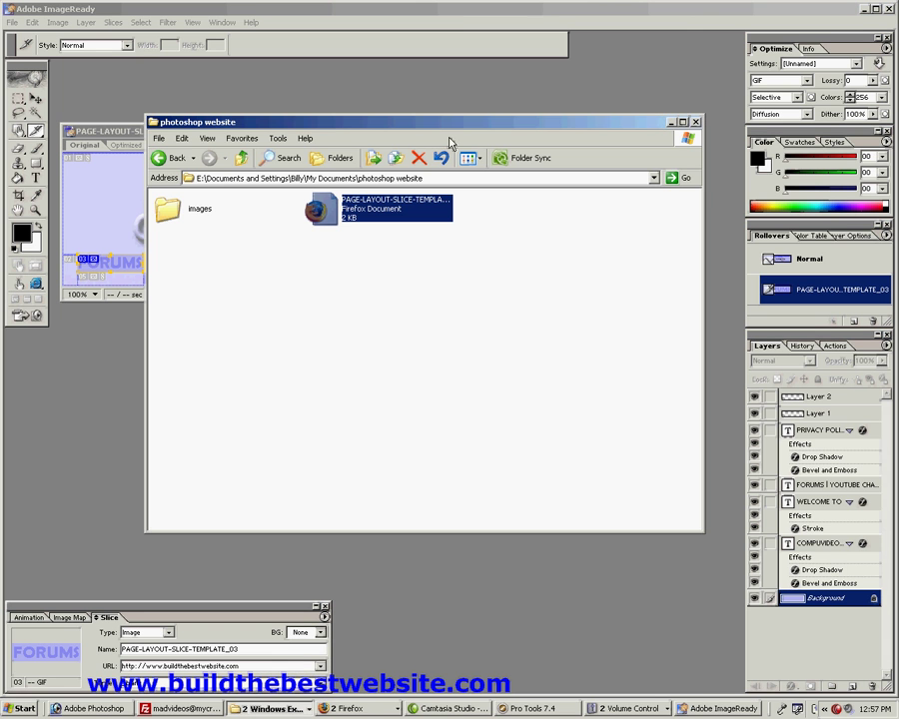
{"action": "double_click", "coordinate": [414, 207]}
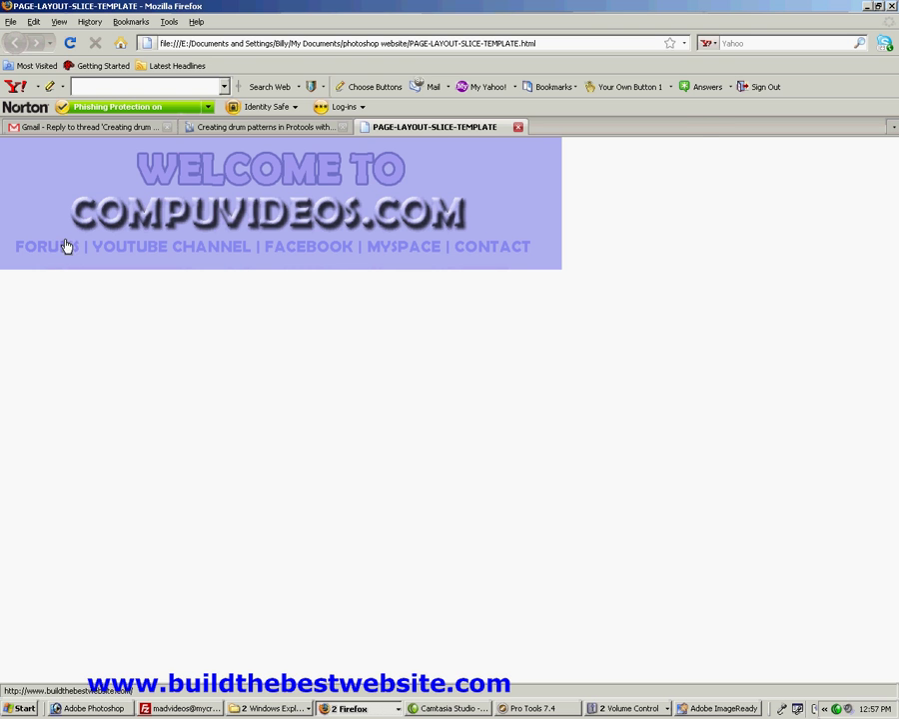
{"action": "left_click", "coordinate": [53, 250]}
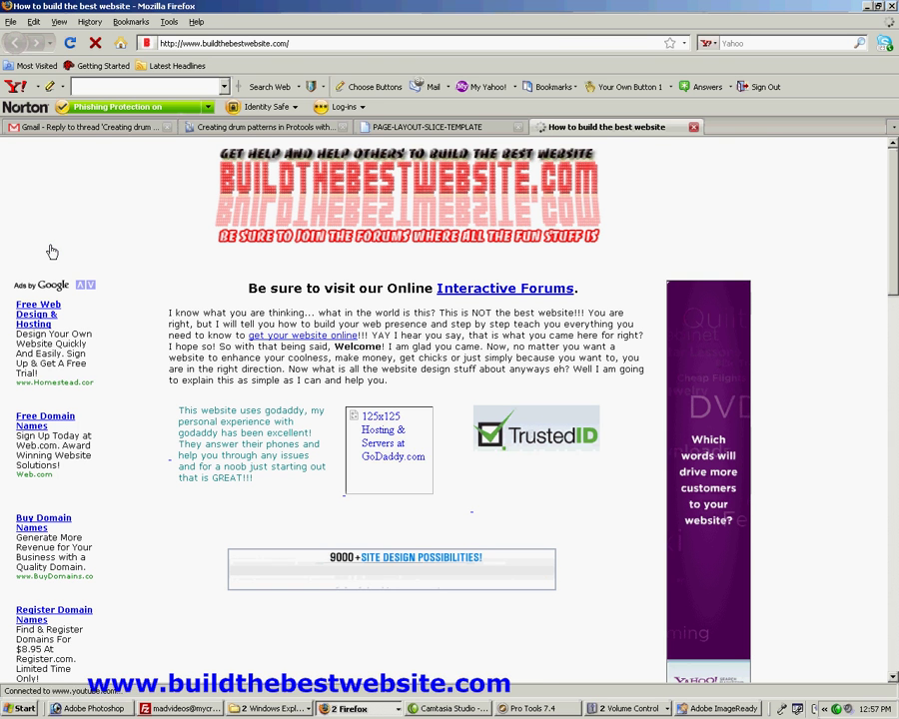
{"action": "left_click", "coordinate": [694, 127]}
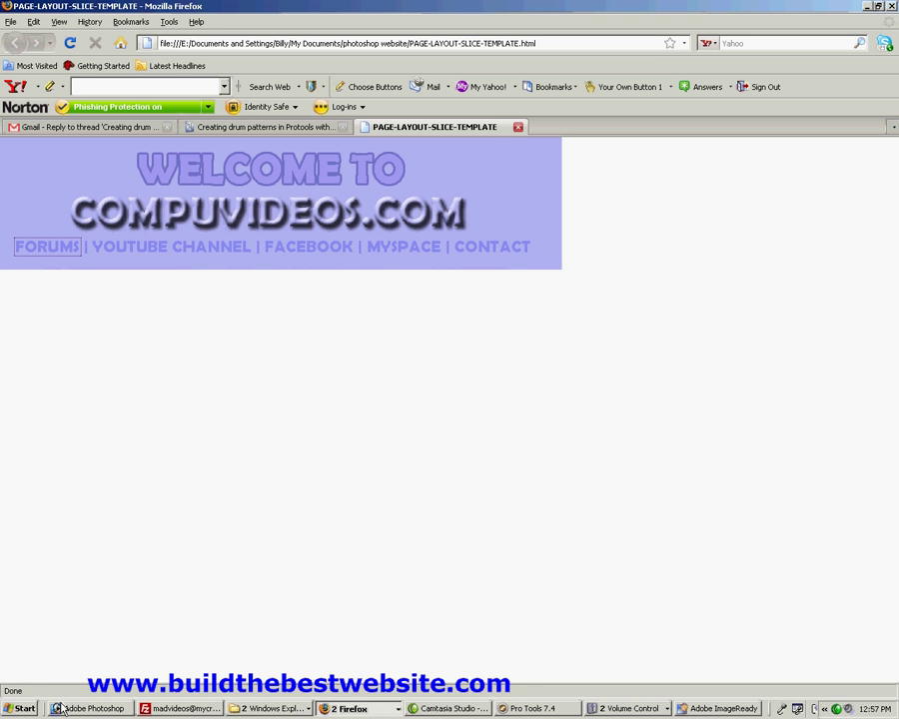
Launch FrontPage and open PAGE-LAYOUT-SLICE-TEMPLATE.html from Documents > photoshop website.
{"action": "left_click", "coordinate": [20, 707]}
{"action": "left_click", "coordinate": [54, 526]}
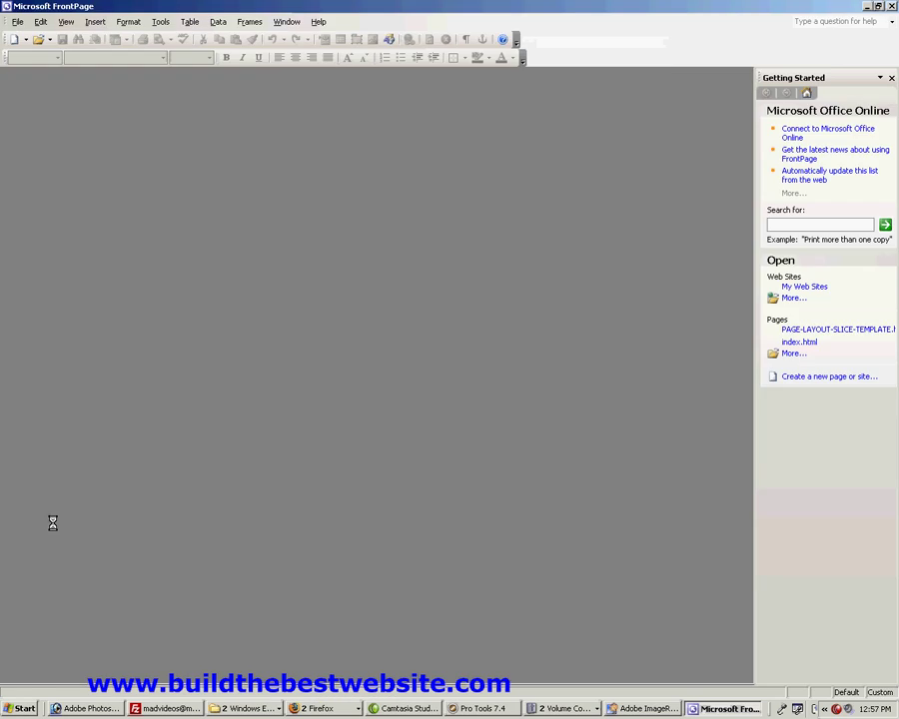
{"action": "left_click", "coordinate": [16, 22]}
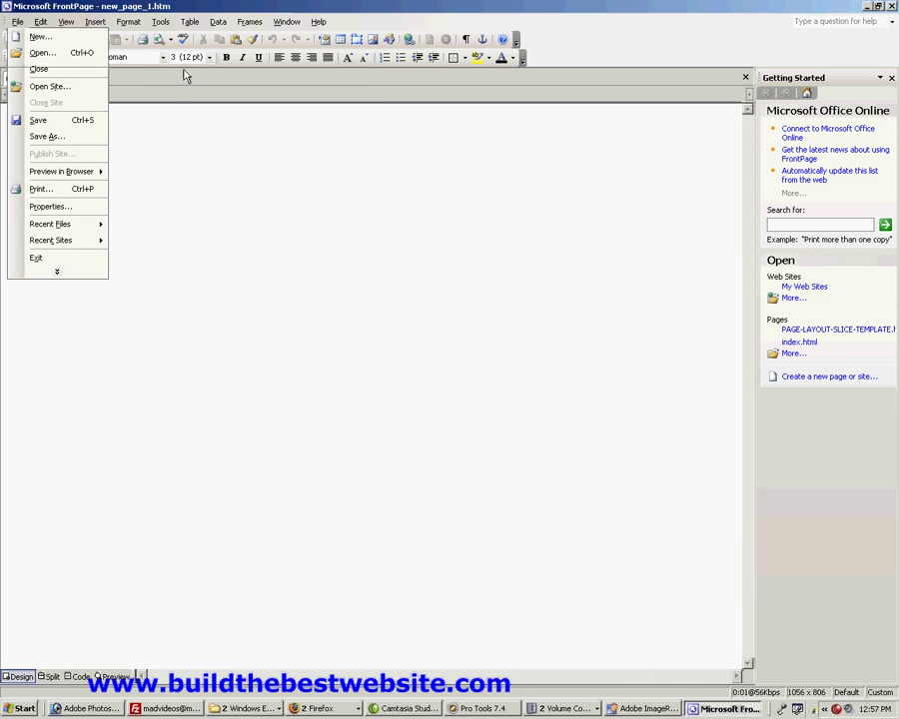
{"action": "left_click", "coordinate": [42, 53]}
{"action": "left_click", "coordinate": [453, 233]}
{"action": "left_click", "coordinate": [429, 269]}
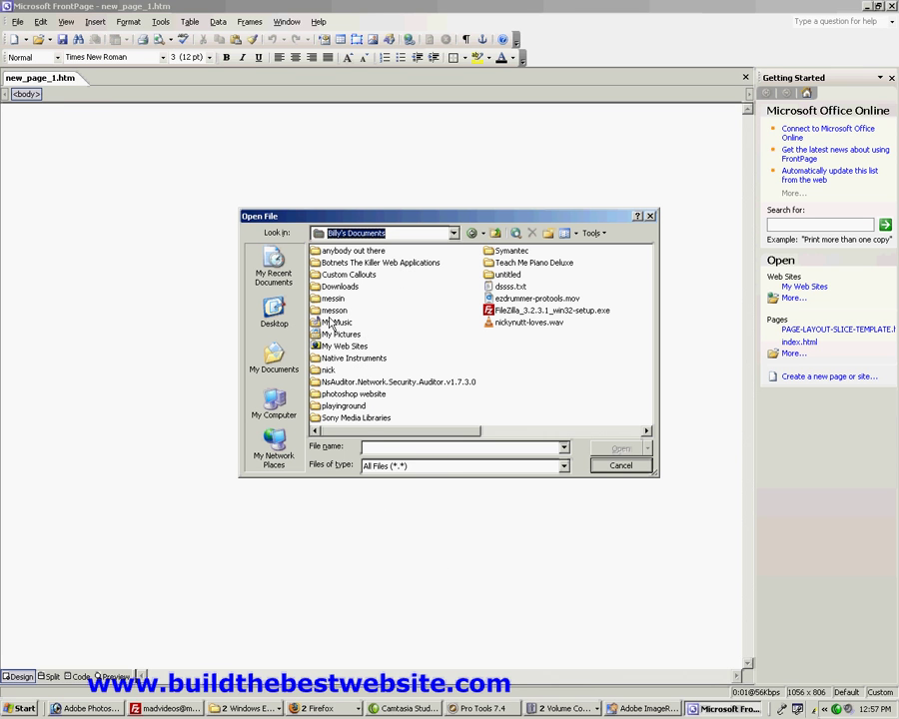
{"action": "double_click", "coordinate": [352, 393]}
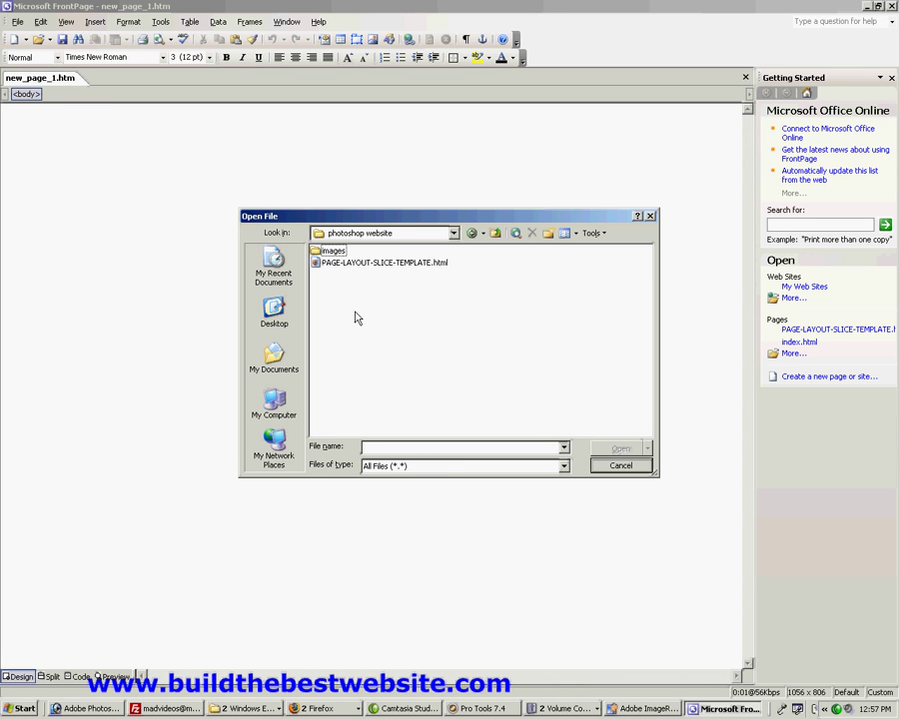
{"action": "left_click", "coordinate": [352, 263]}
{"action": "left_click", "coordinate": [621, 449]}
Insert a new layer below the banner and make it taller.
{"action": "left_click", "coordinate": [94, 21]}
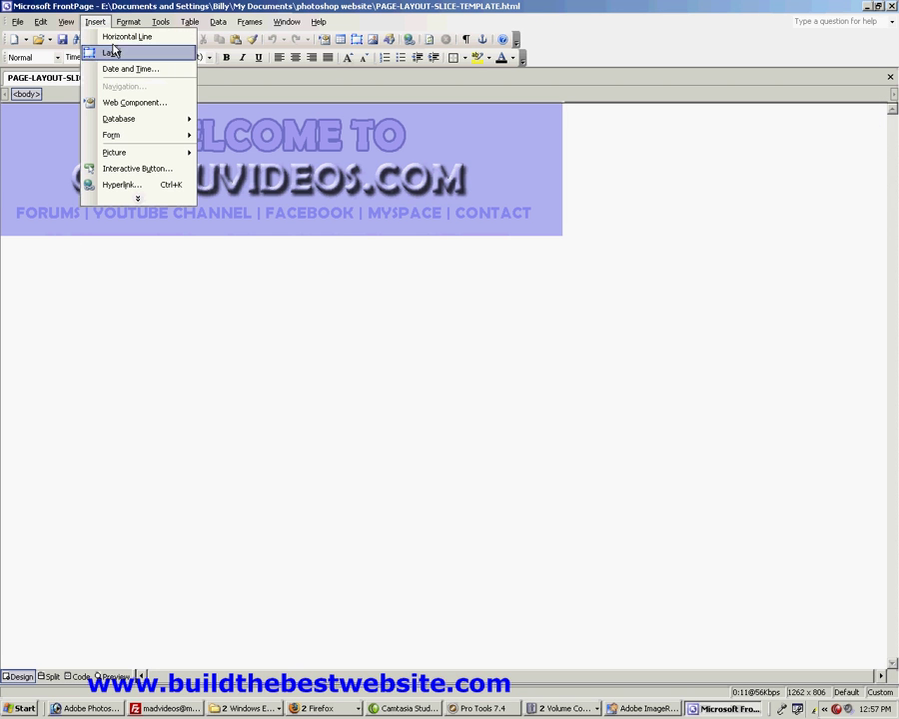
{"action": "left_click", "coordinate": [112, 52]}
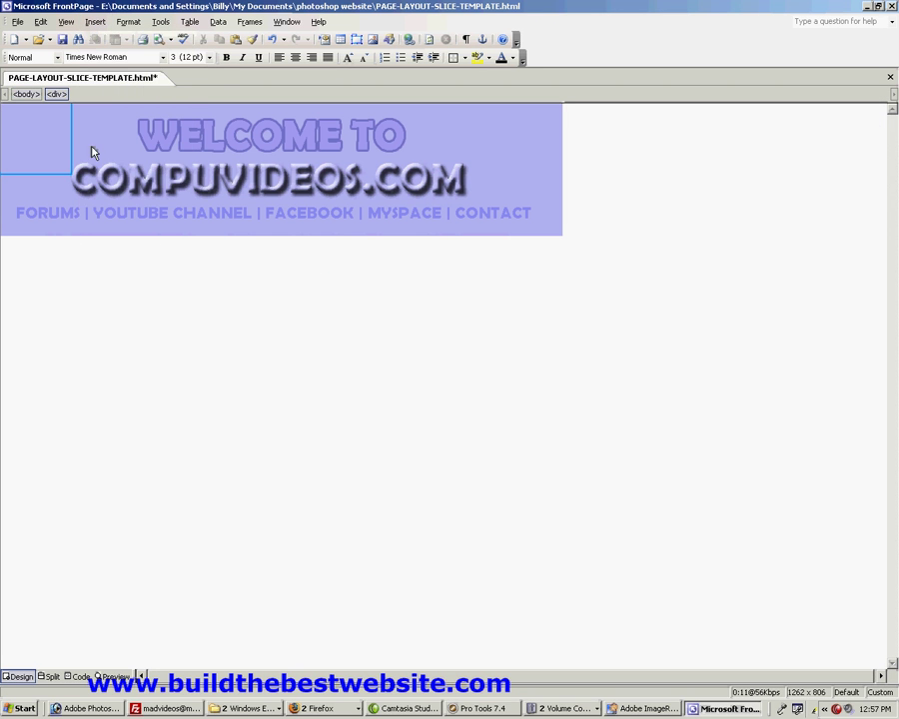
{"action": "left_click_drag", "start_coordinate": [71, 146], "coordinate": [584, 325]}
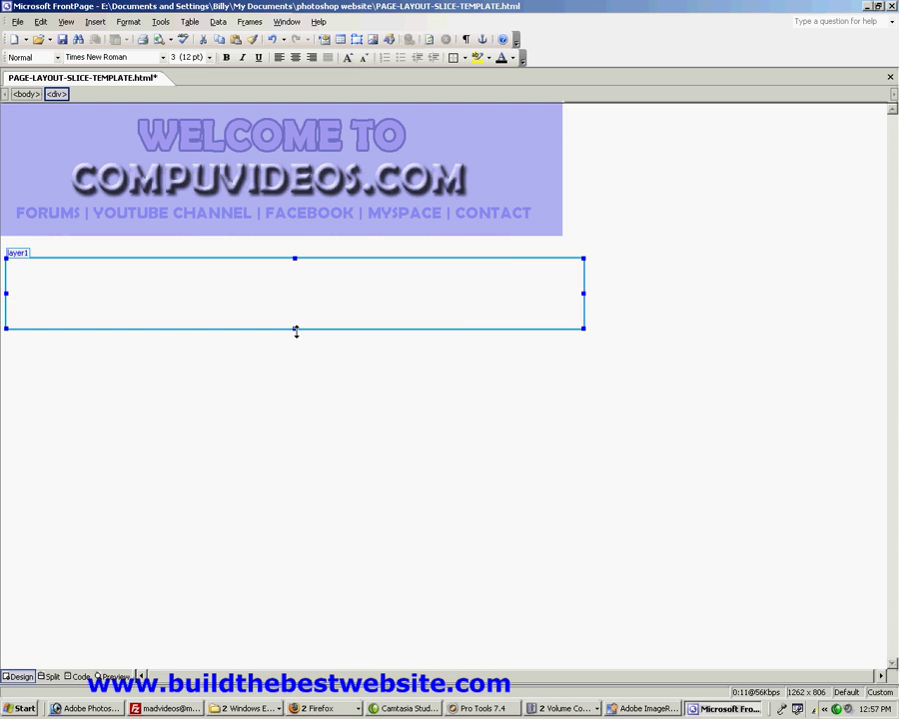
{"action": "left_click_drag", "start_coordinate": [295, 330], "coordinate": [294, 438]}
{"action": "left_click", "coordinate": [624, 131]}
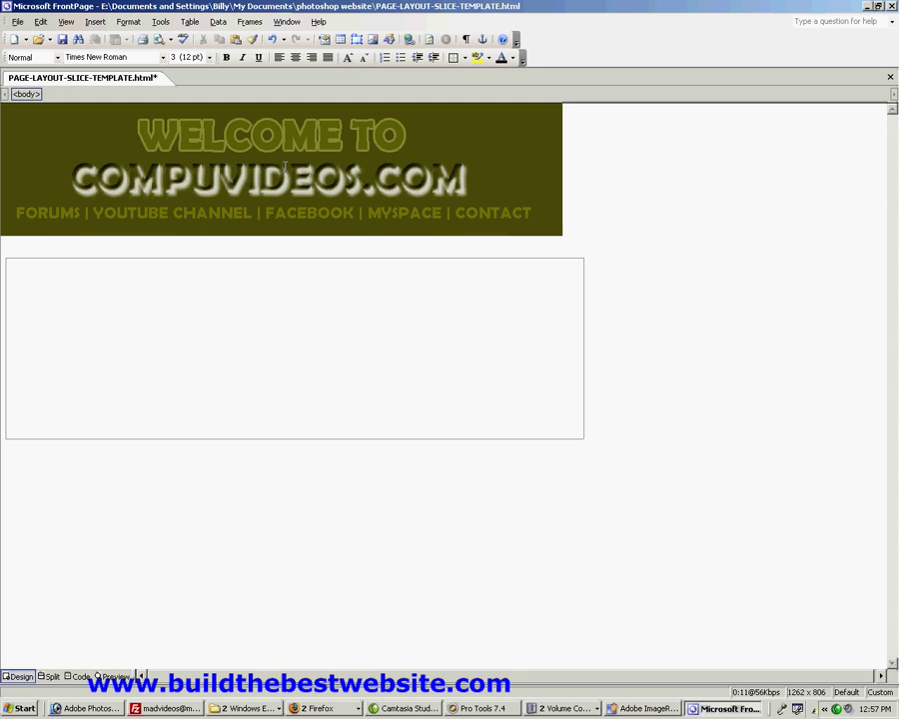
Move the banner image into the layer, shrink it to fit, and position it top-left.
{"action": "left_click", "coordinate": [4, 190]}
{"action": "left_click_drag", "start_coordinate": [58, 319], "coordinate": [60, 322]}
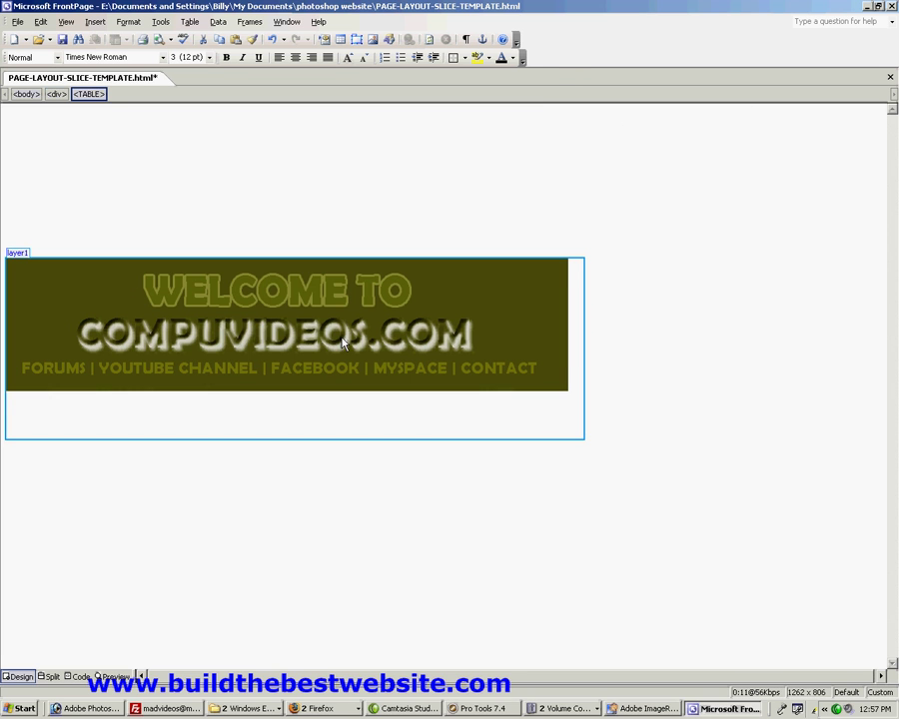
{"action": "left_click", "coordinate": [583, 419]}
{"action": "left_click_drag", "start_coordinate": [583, 436], "coordinate": [567, 395]}
{"action": "left_click_drag", "start_coordinate": [365, 261], "coordinate": [459, 204]}
{"action": "key", "text": "ctrl+z"}
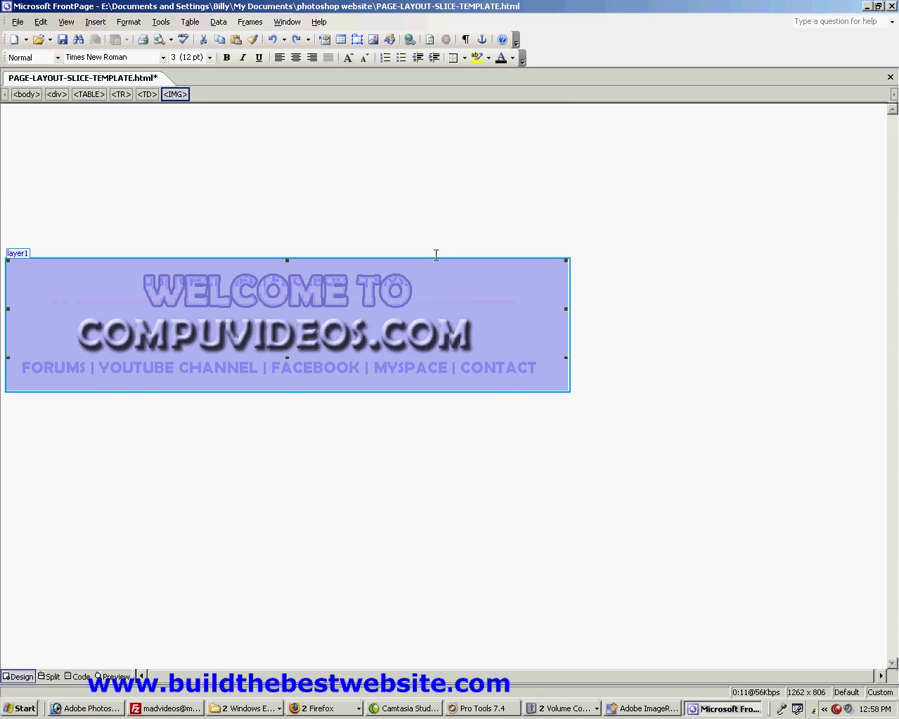
{"action": "left_click_drag", "start_coordinate": [435, 260], "coordinate": [537, 123]}
Preview the page, then slightly adjust the banner layer's width.
{"action": "left_click", "coordinate": [113, 676]}
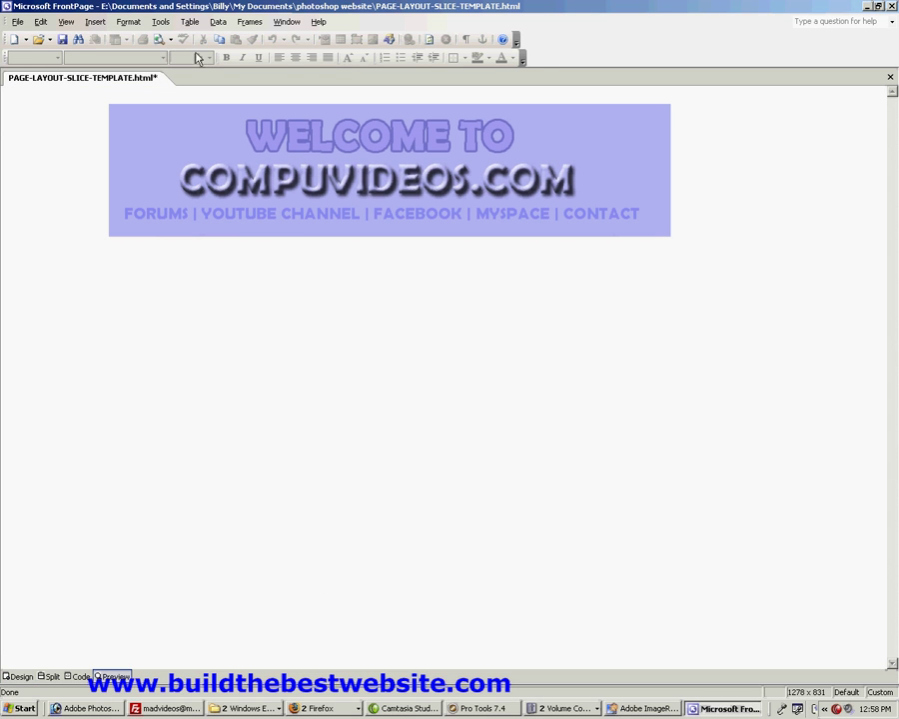
{"action": "left_click", "coordinate": [18, 676]}
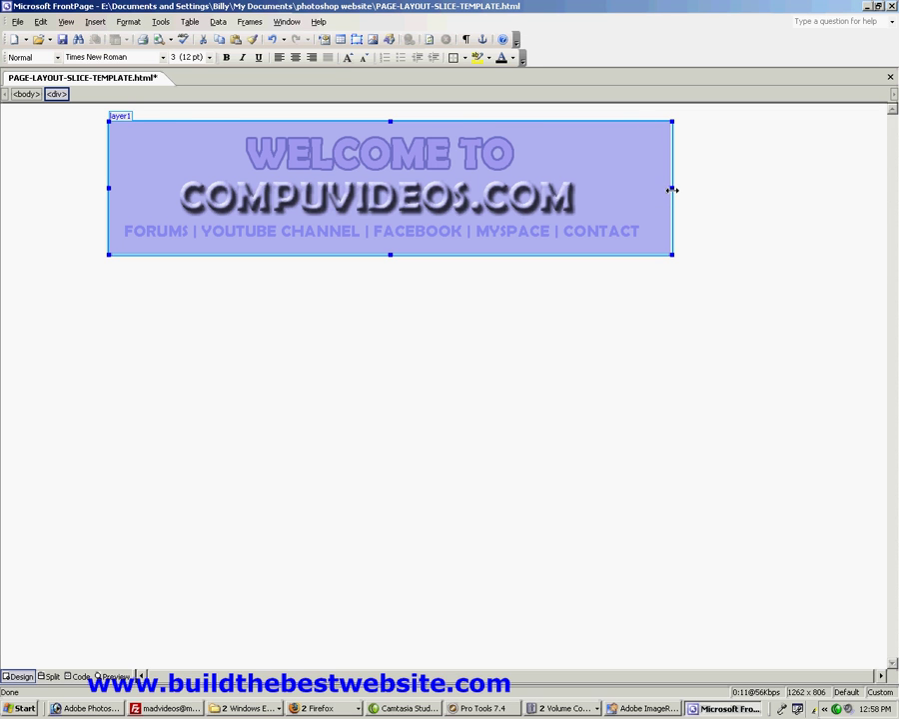
{"action": "left_click_drag", "start_coordinate": [671, 189], "coordinate": [670, 189]}
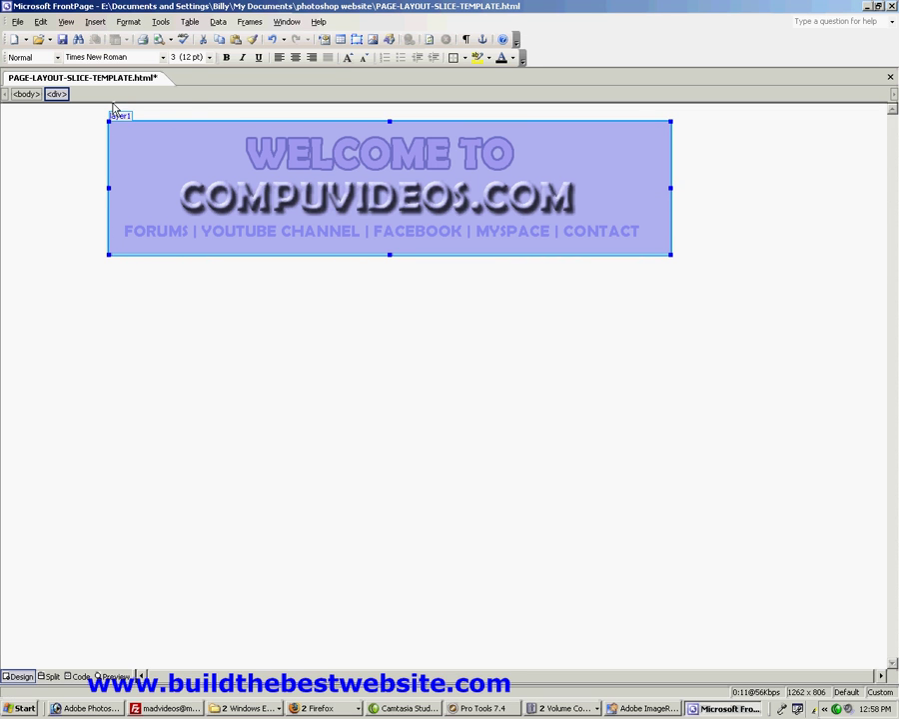
Insert layer2 just below the banner and stretch it down the page.
{"action": "left_click", "coordinate": [96, 24]}
{"action": "left_click", "coordinate": [111, 52]}
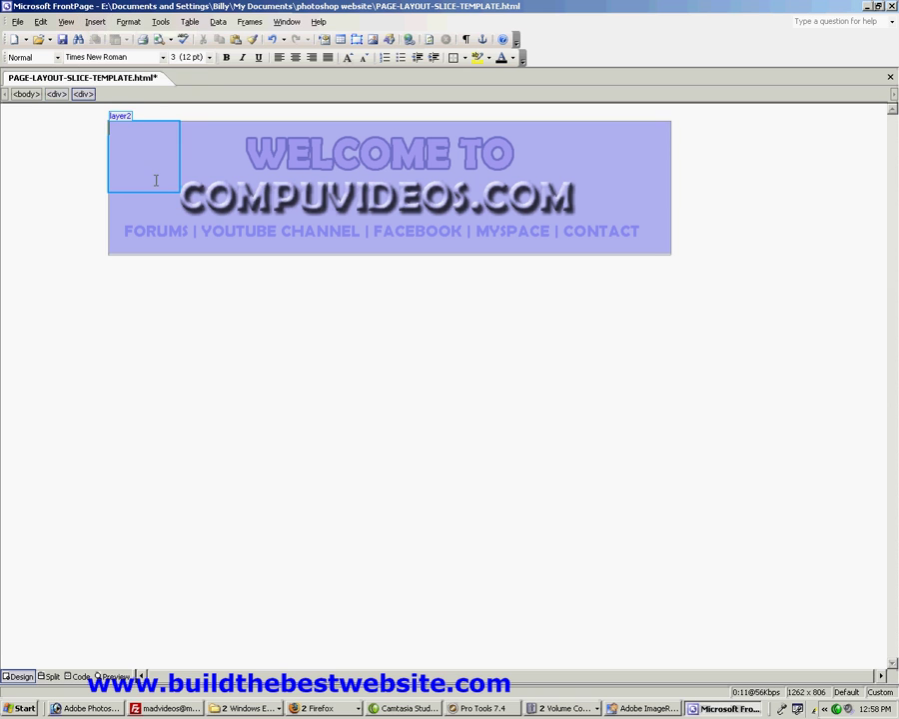
{"action": "left_click_drag", "start_coordinate": [153, 193], "coordinate": [150, 337]}
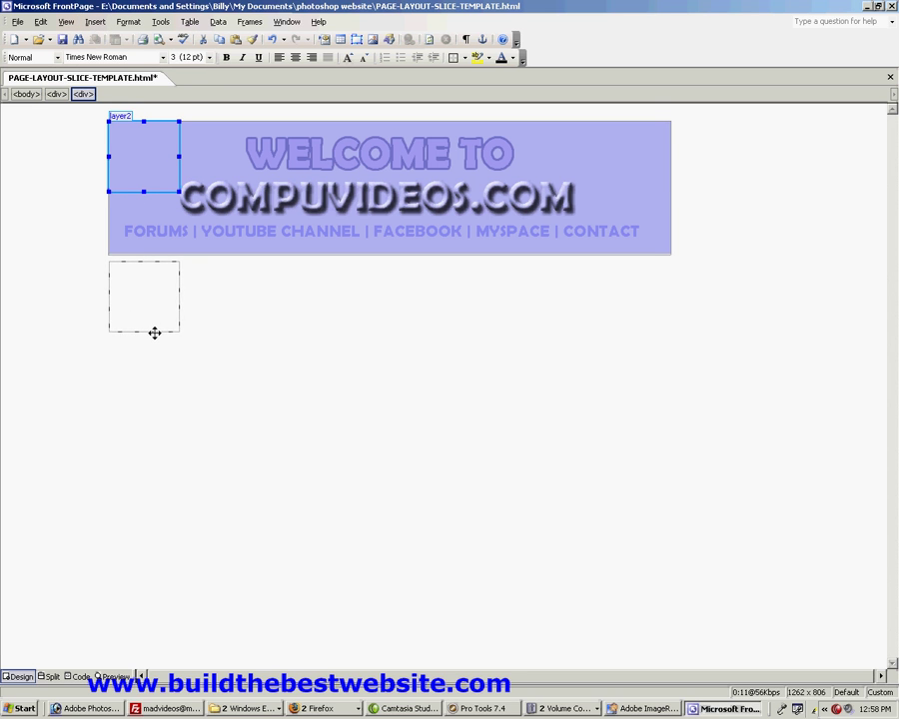
{"action": "left_click_drag", "start_coordinate": [155, 333], "coordinate": [671, 298]}
{"action": "left_click_drag", "start_coordinate": [391, 334], "coordinate": [399, 631]}
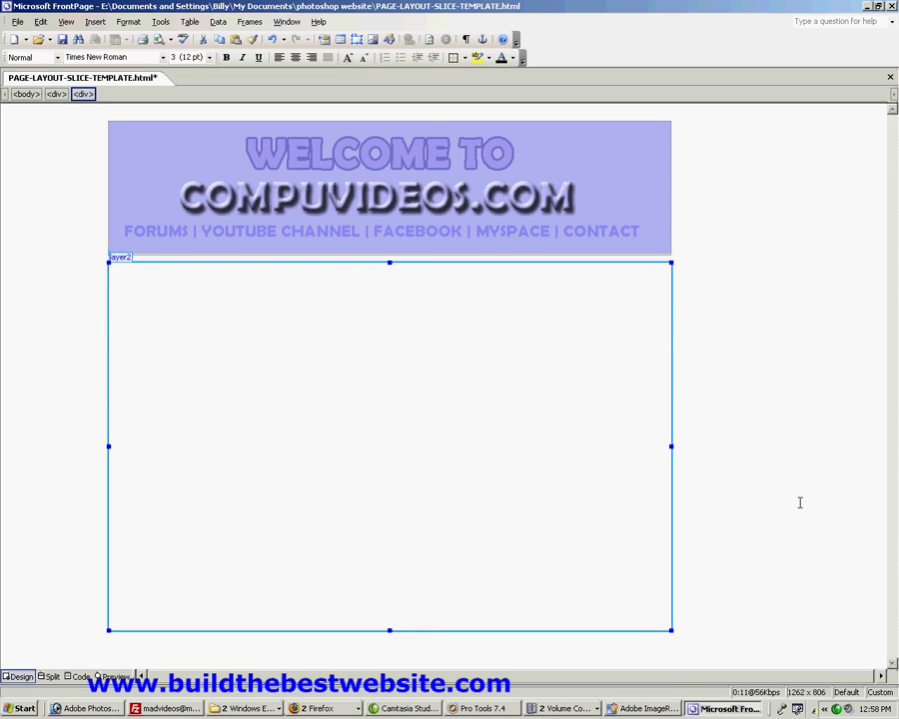
{"action": "left_click_drag", "start_coordinate": [390, 631], "coordinate": [392, 657]}
{"action": "left_click", "coordinate": [712, 527]}
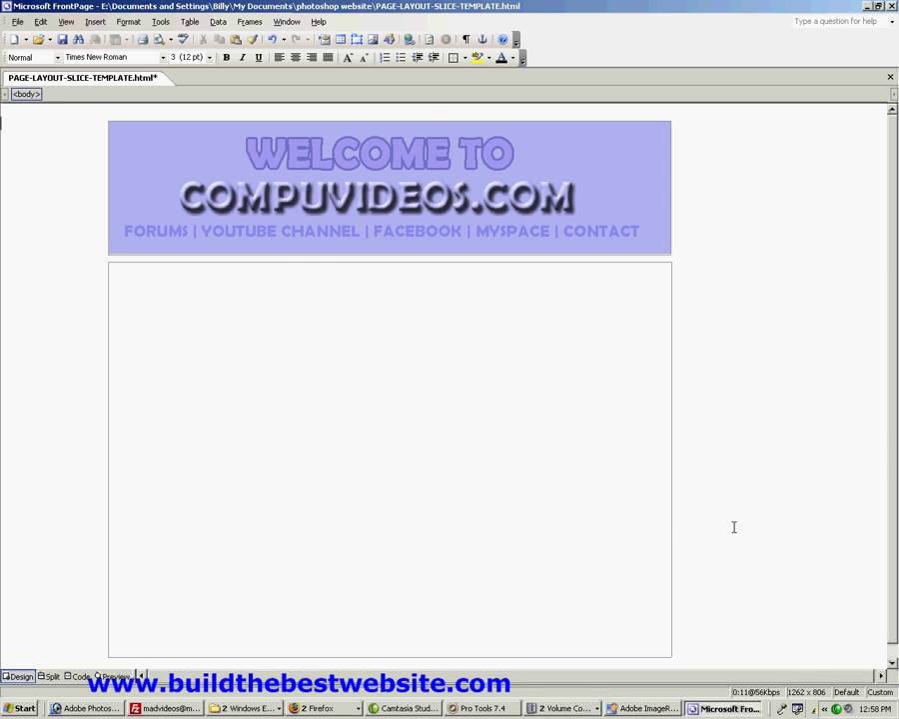
{"action": "left_click", "coordinate": [307, 262]}
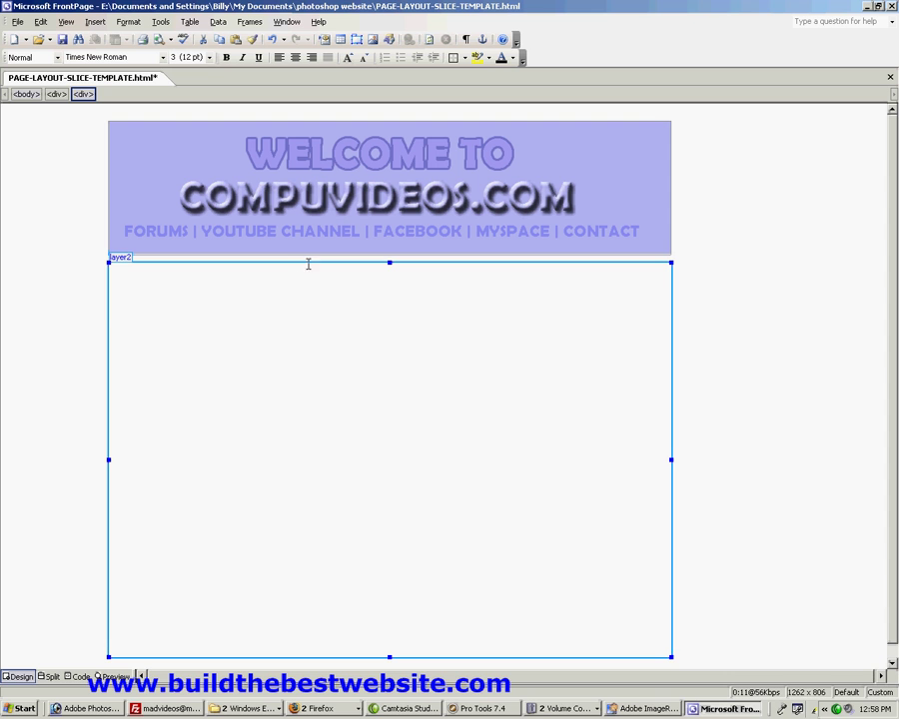
Check layer2's positioning properties, confirming its 801 × 562 px size.
{"action": "right_click", "coordinate": [111, 299]}
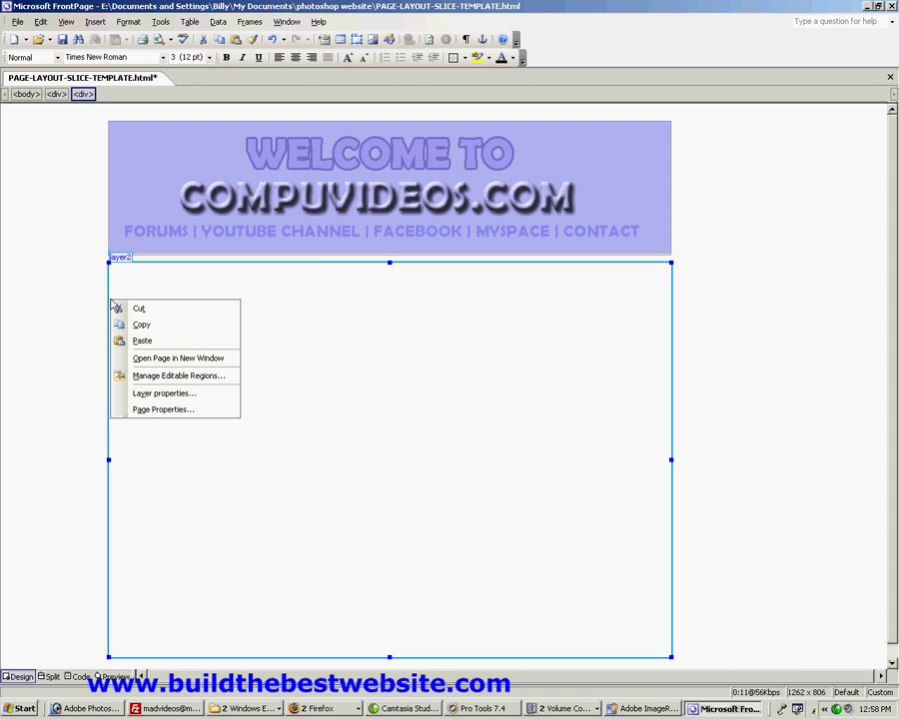
{"action": "left_click", "coordinate": [221, 398]}
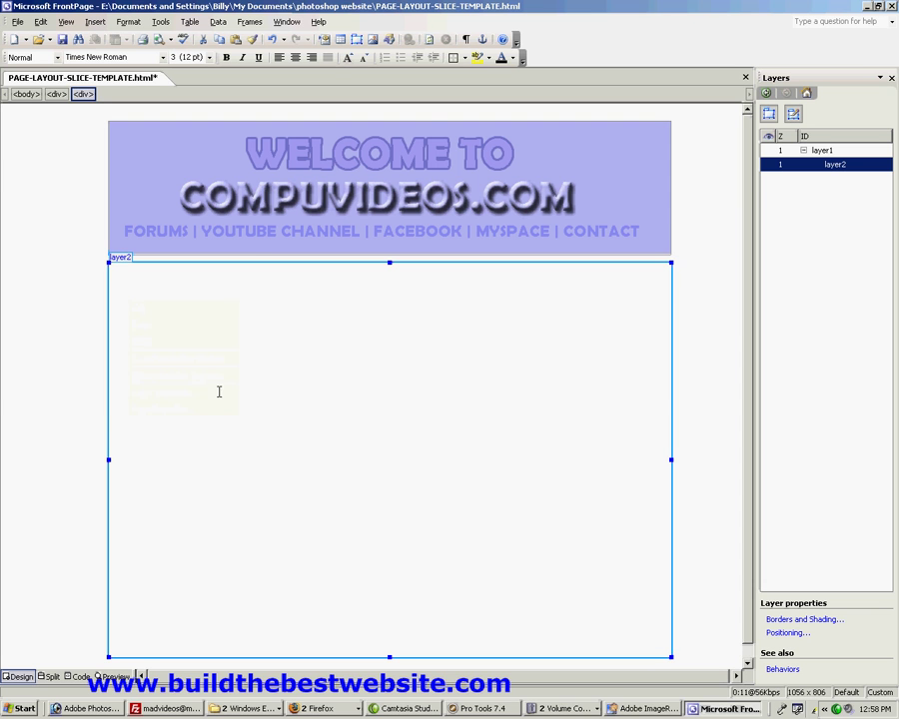
{"action": "left_click", "coordinate": [807, 634]}
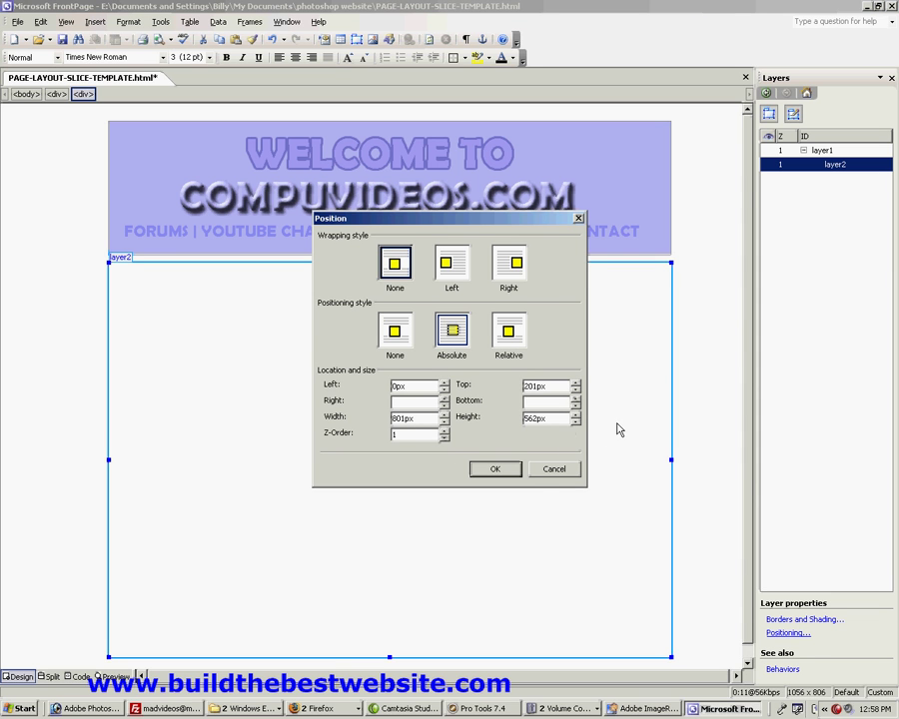
{"action": "left_click", "coordinate": [555, 469]}
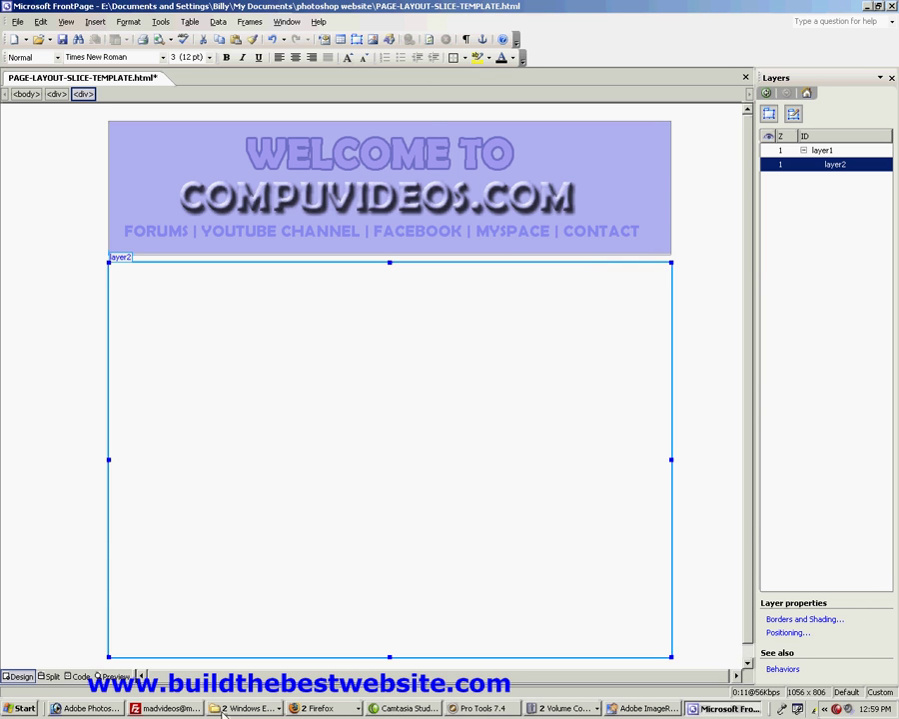
Create a new 562 px high image and fill it with a top-to-bottom gradient.
{"action": "left_click", "coordinate": [86, 707]}
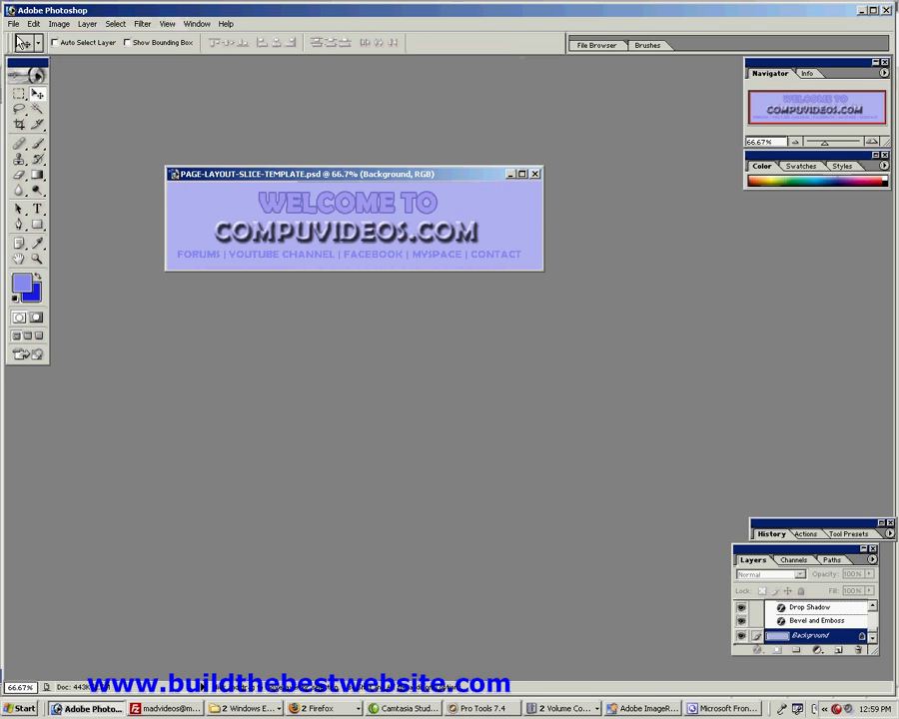
{"action": "left_click", "coordinate": [14, 23]}
{"action": "left_click", "coordinate": [59, 38]}
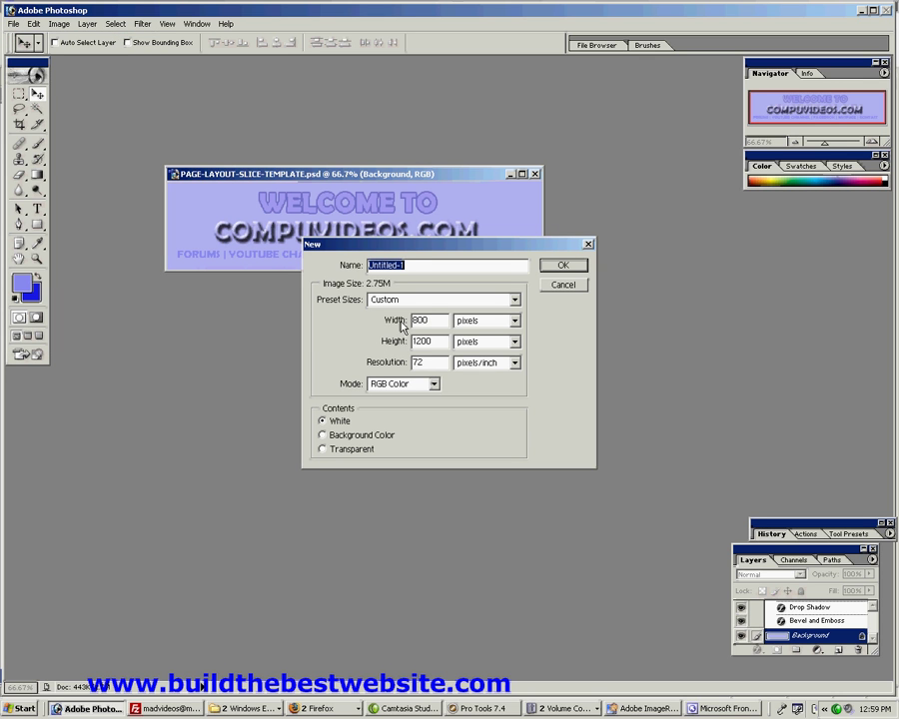
{"action": "left_click", "coordinate": [429, 341]}
{"action": "left_click_drag", "start_coordinate": [440, 340], "coordinate": [355, 344]}
{"action": "key", "text": "BackSpace"}
{"action": "type", "text": "562"}
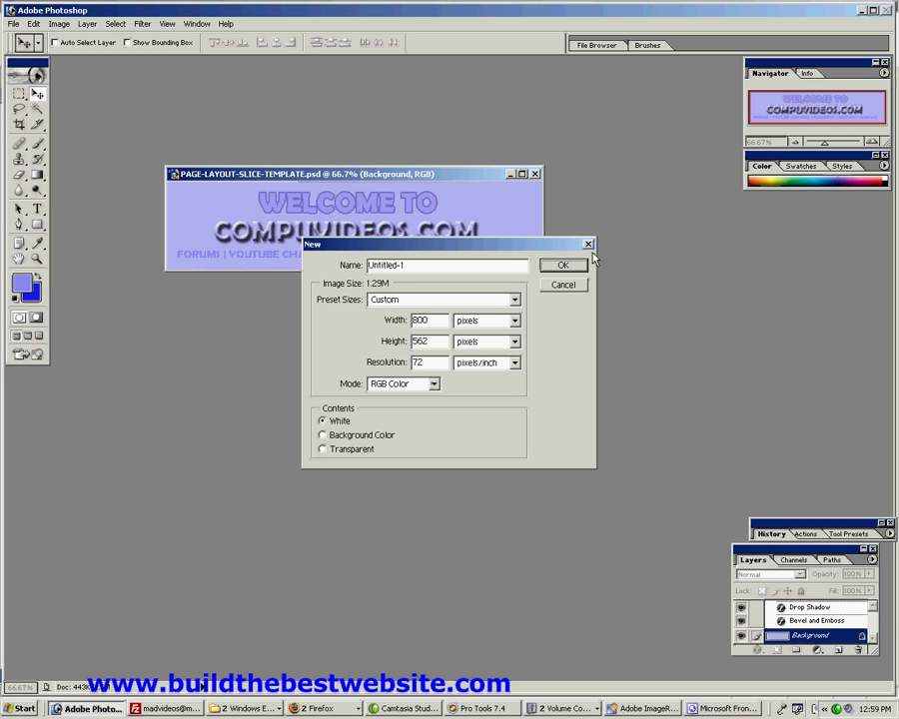
{"action": "left_click", "coordinate": [564, 265]}
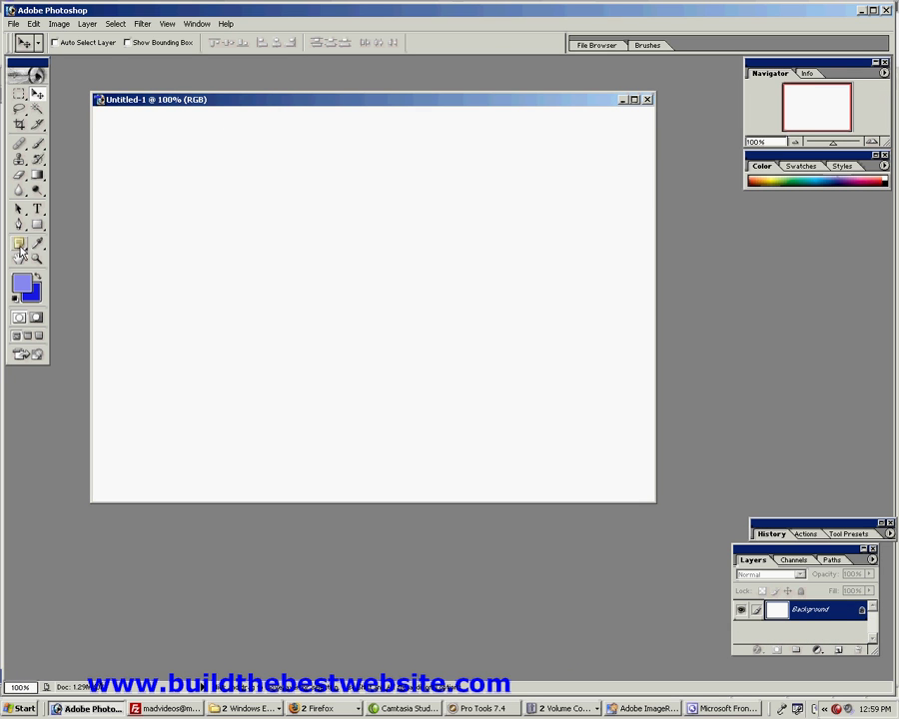
{"action": "left_click", "coordinate": [37, 177]}
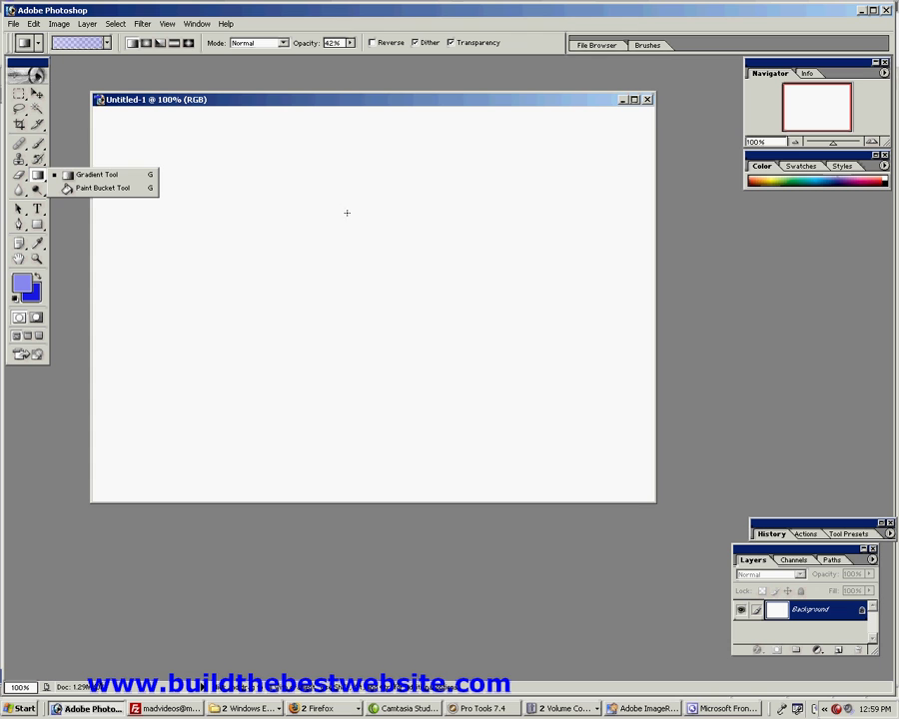
{"action": "left_click_drag", "start_coordinate": [363, 168], "coordinate": [365, 478]}
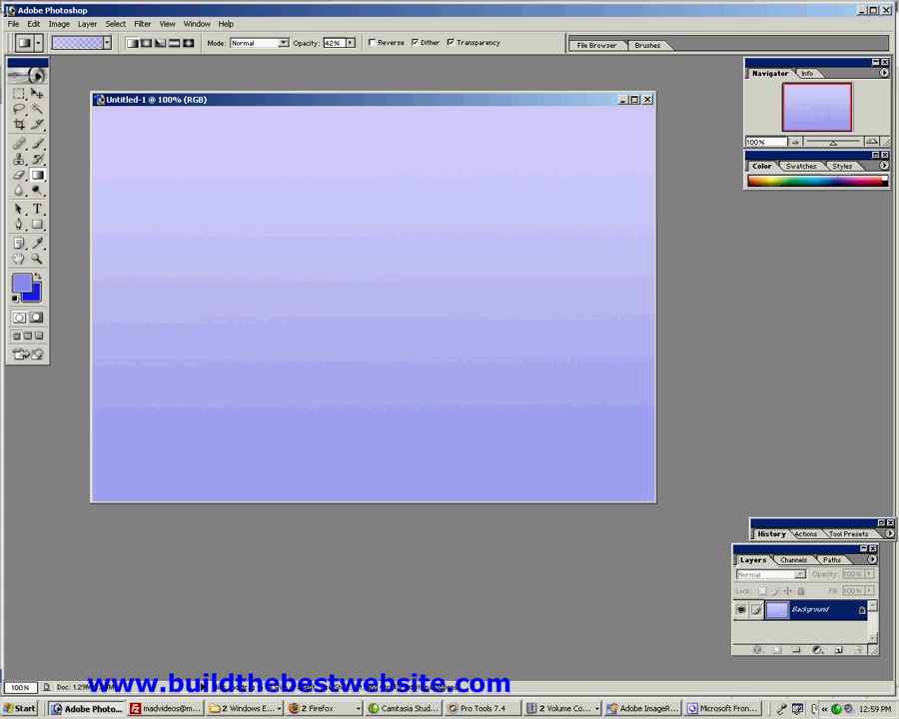
Start saving the image as a GIF named bg.
{"action": "left_click", "coordinate": [14, 23]}
{"action": "left_click", "coordinate": [75, 127]}
{"action": "left_click", "coordinate": [570, 358]}
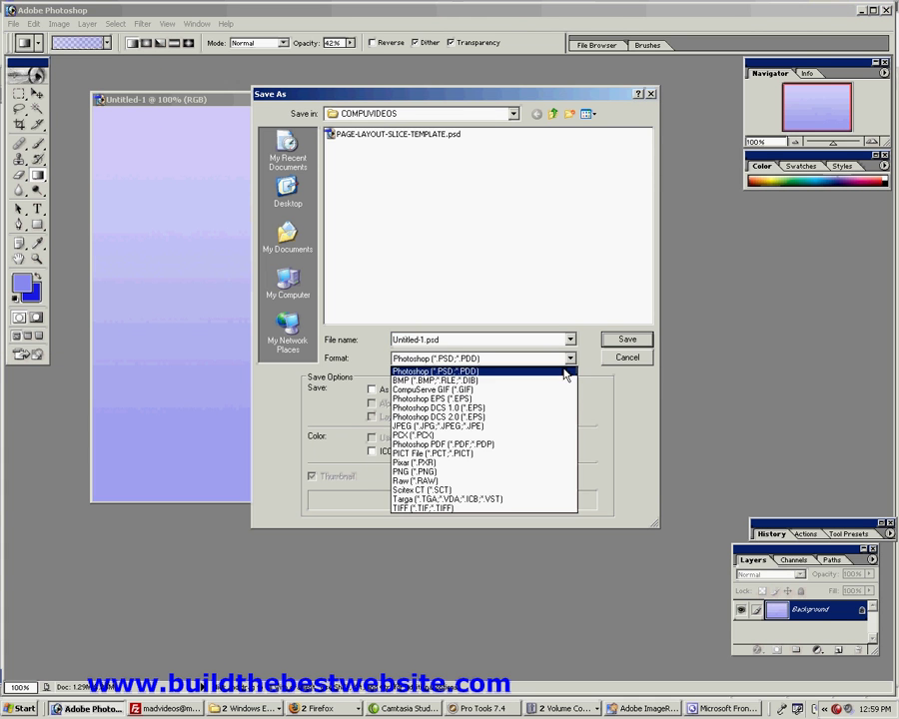
{"action": "left_click", "coordinate": [440, 390]}
{"action": "triple_click", "coordinate": [429, 339]}
{"action": "left_click", "coordinate": [428, 339]}
{"action": "left_click_drag", "start_coordinate": [449, 340], "coordinate": [393, 340]}
{"action": "key", "text": "BackSpace"}
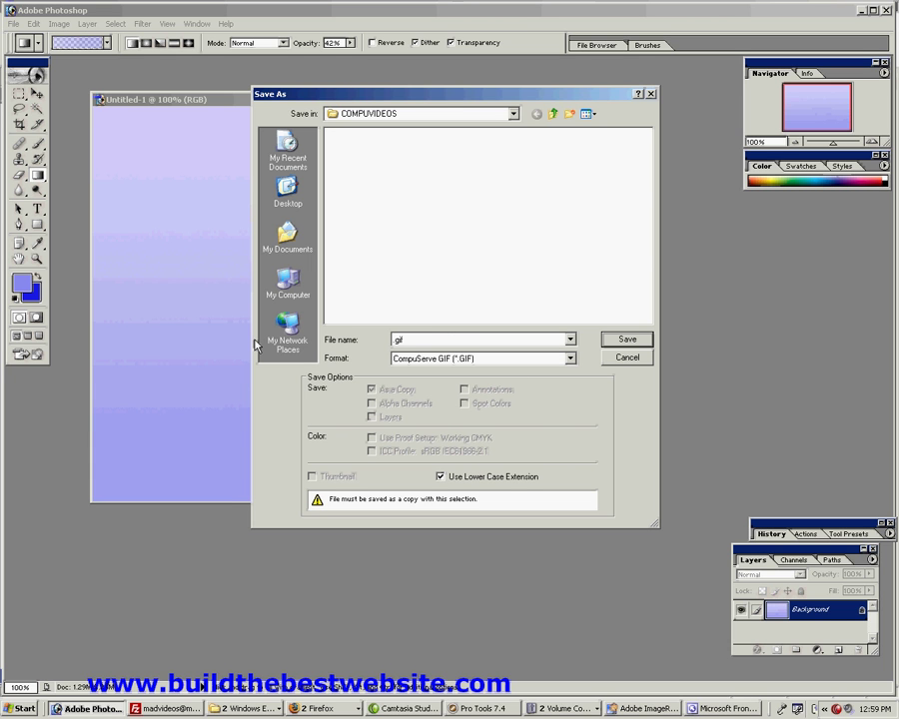
{"action": "type", "text": "bg"}
Save bg.gif into My Documents > photoshop website, accepting indexed colour and default GIF options.
{"action": "left_click", "coordinate": [512, 114]}
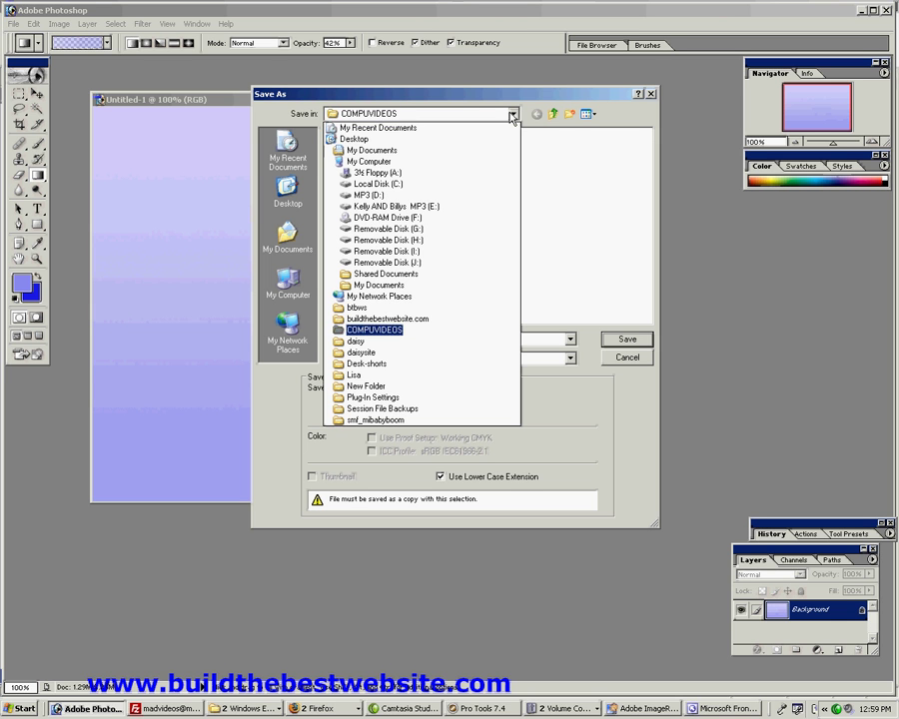
{"action": "left_click", "coordinate": [504, 149]}
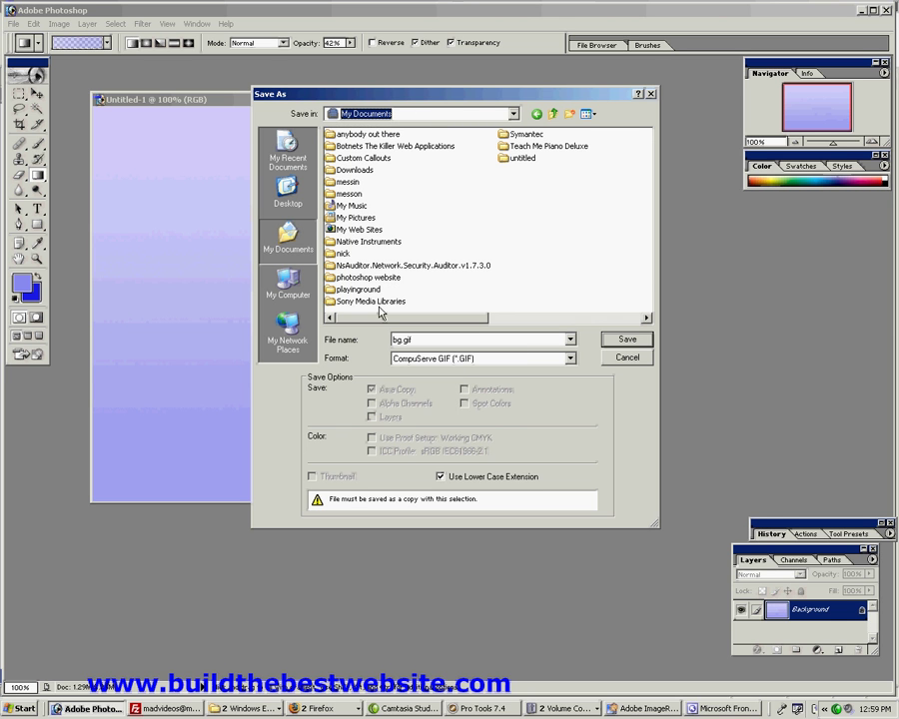
{"action": "double_click", "coordinate": [372, 280]}
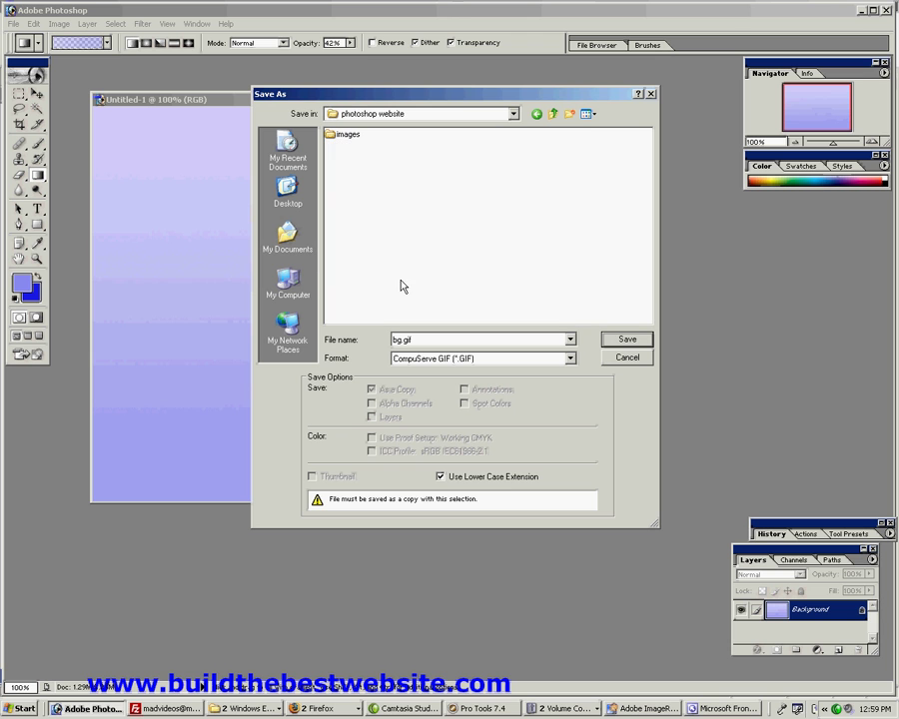
{"action": "left_click", "coordinate": [626, 340]}
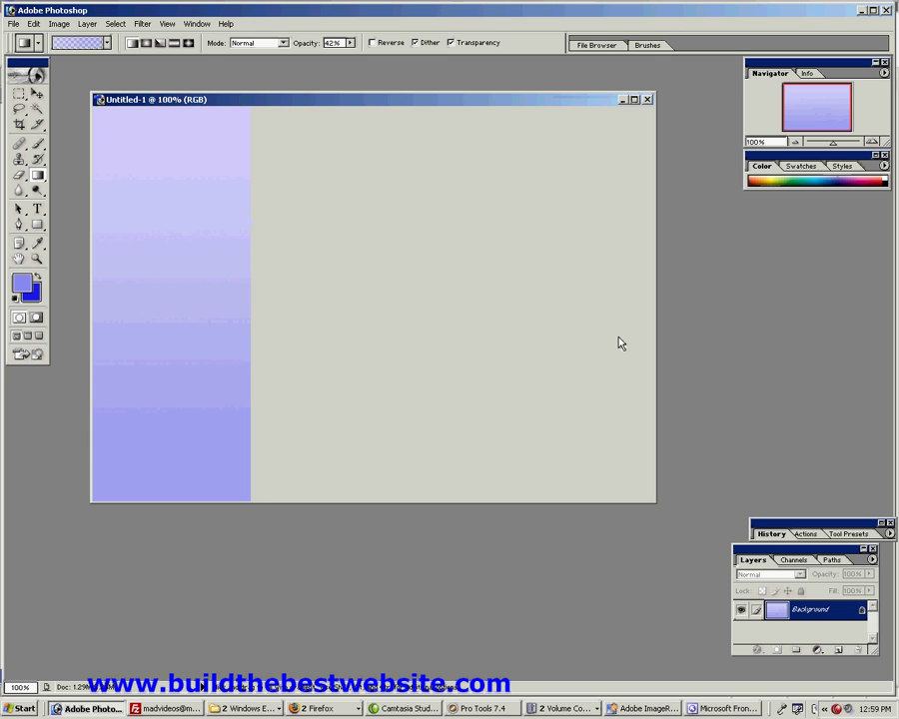
{"action": "left_click", "coordinate": [521, 288]}
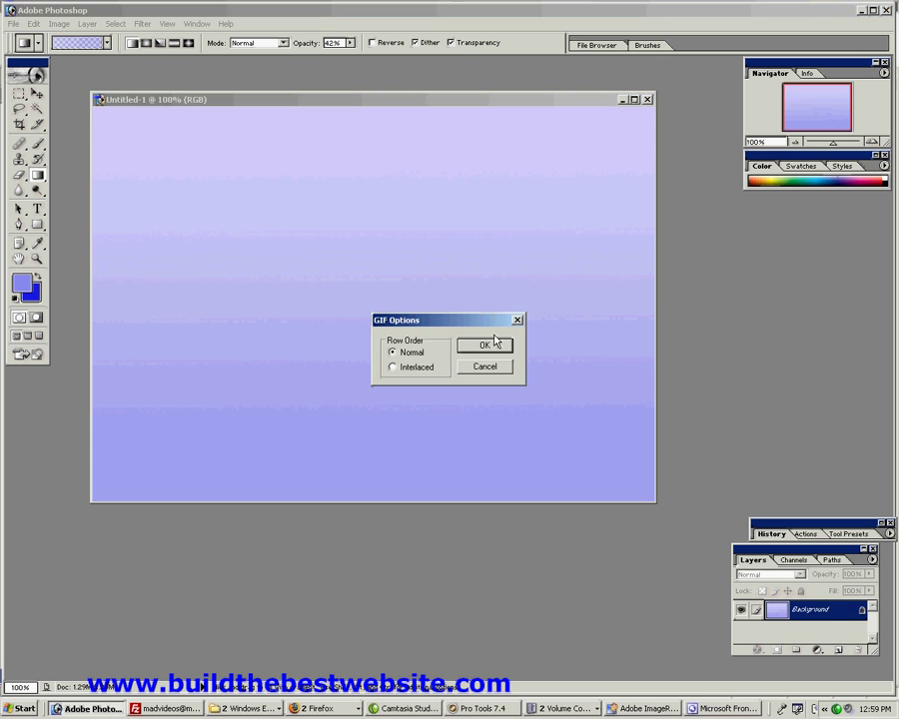
{"action": "left_click", "coordinate": [493, 343]}
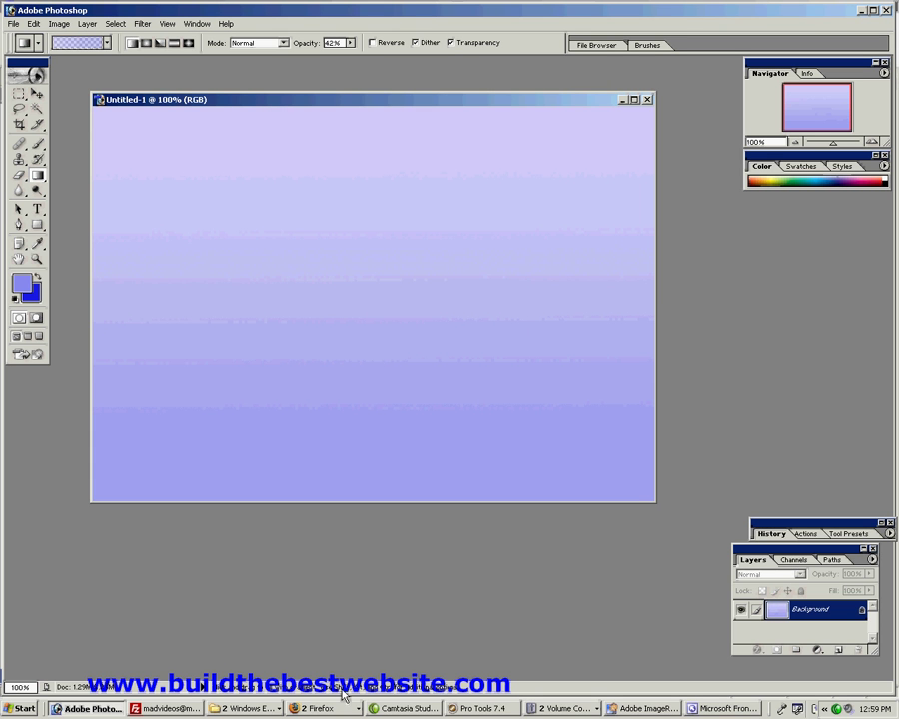
Drag bg.gif from the photoshop website folder into layer2 and preview the gradient background.
{"action": "left_click", "coordinate": [734, 709]}
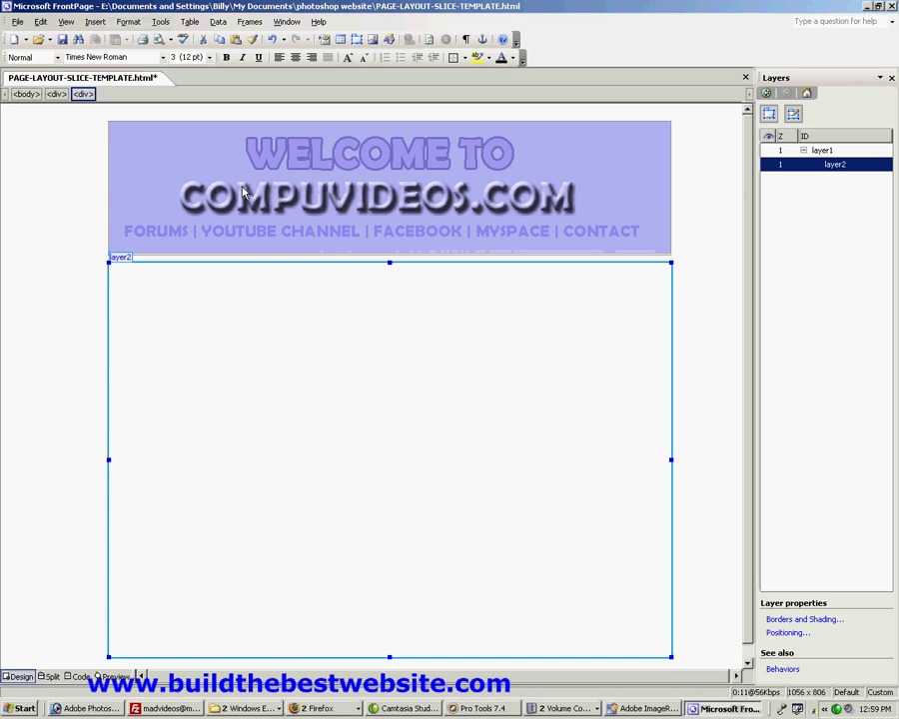
{"action": "right_click", "coordinate": [152, 286]}
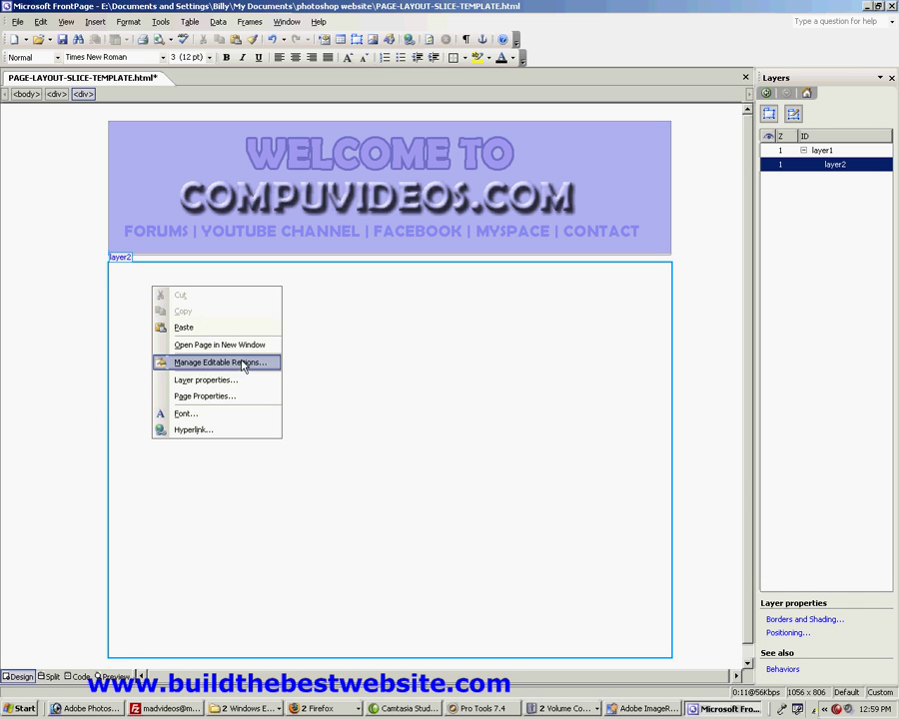
{"action": "left_click", "coordinate": [285, 709]}
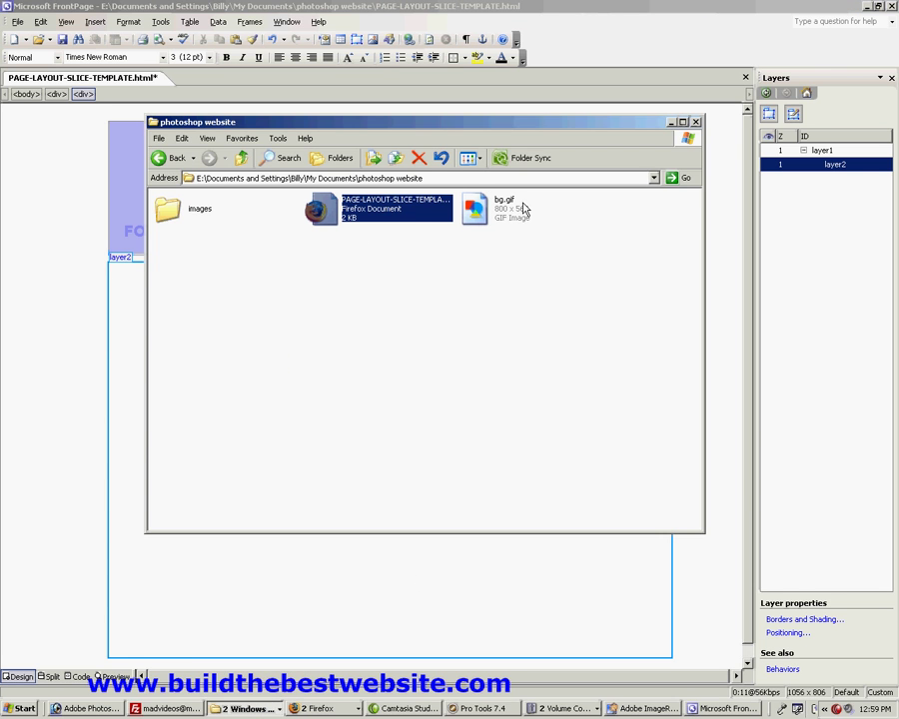
{"action": "left_click_drag", "start_coordinate": [475, 208], "coordinate": [458, 642]}
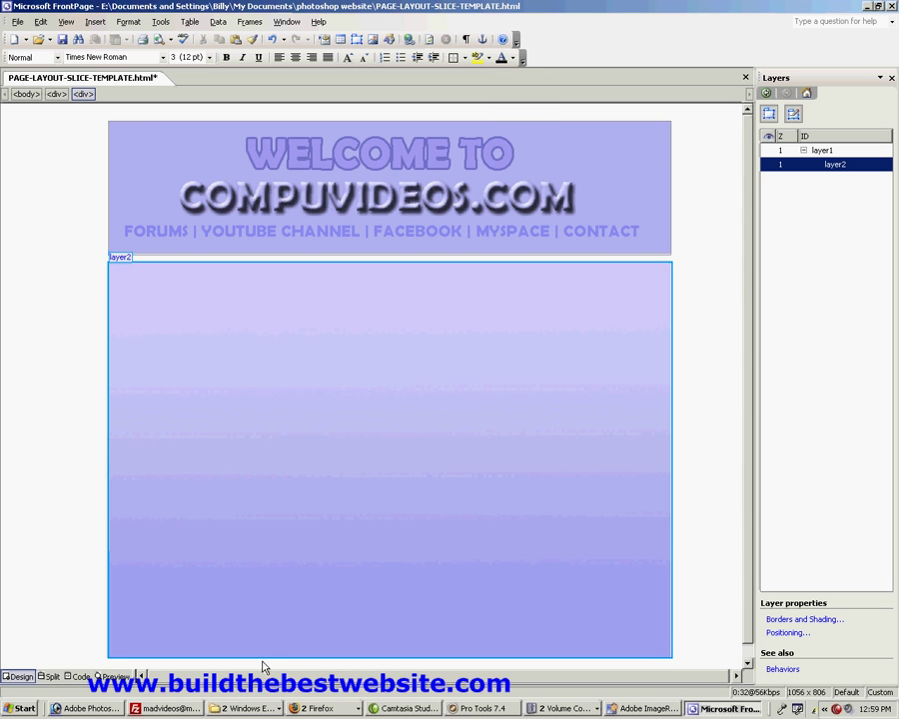
{"action": "left_click", "coordinate": [113, 676]}
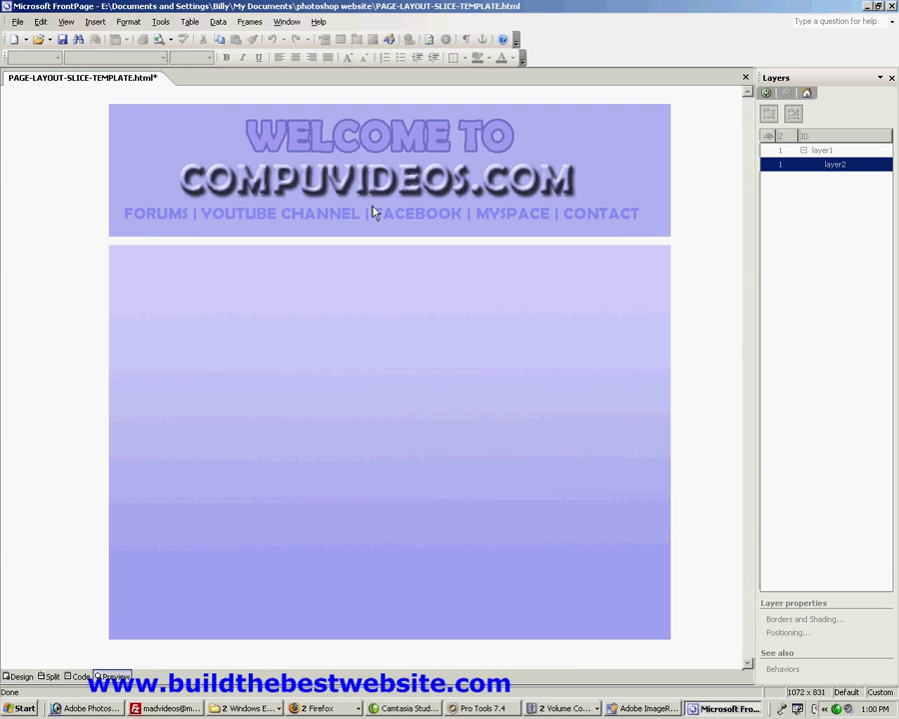
{"action": "left_click", "coordinate": [17, 676]}
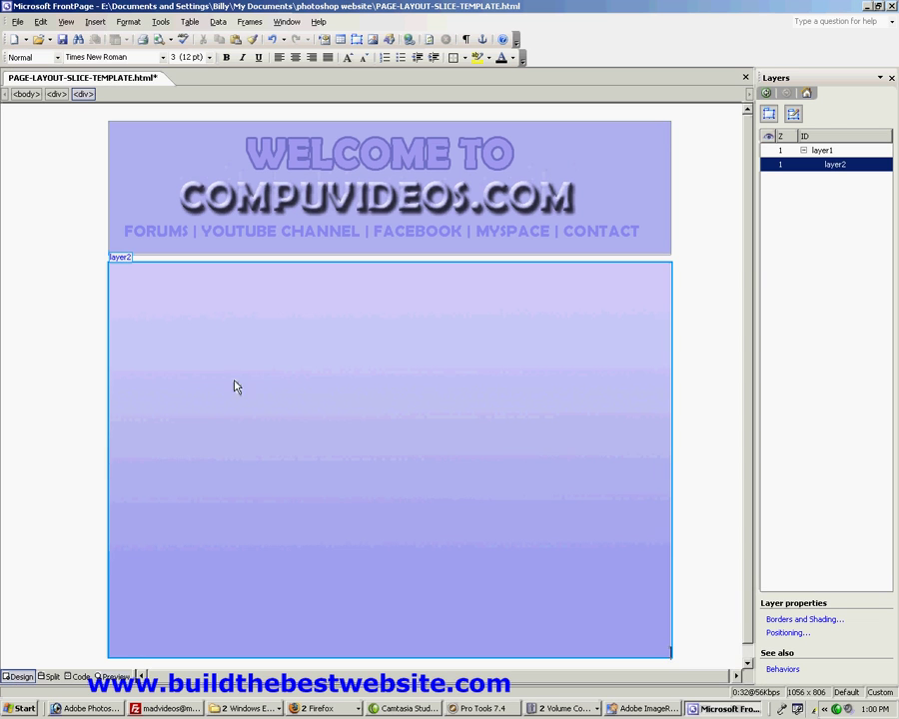
Add a new layer in the content area's upper-left, widen it, and type 'Some text can go here.'.
{"action": "left_click", "coordinate": [95, 21]}
{"action": "left_click", "coordinate": [112, 46]}
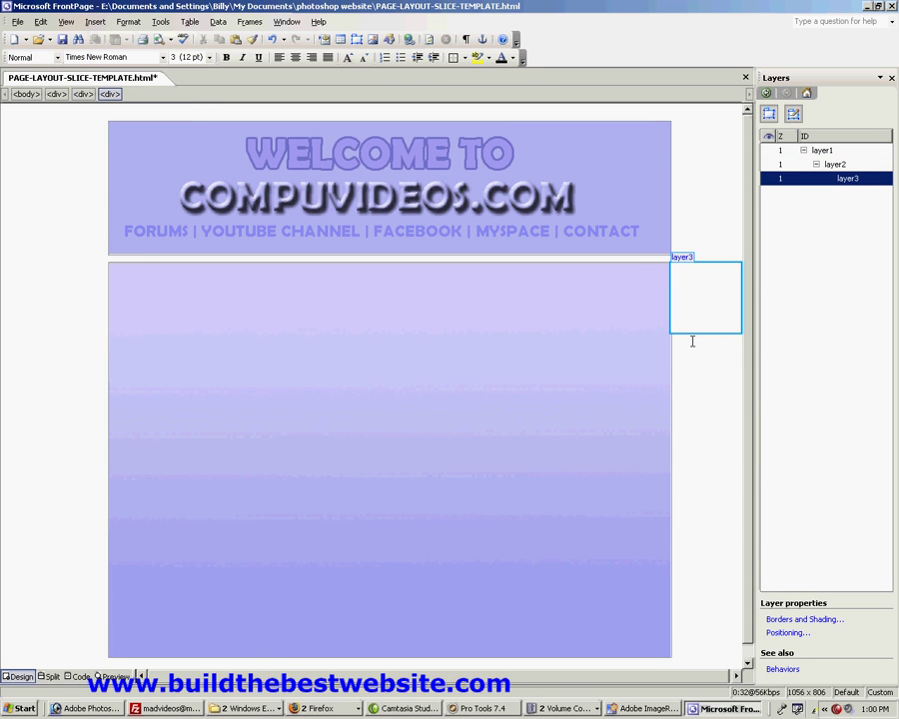
{"action": "left_click_drag", "start_coordinate": [690, 332], "coordinate": [146, 349]}
{"action": "left_click_drag", "start_coordinate": [196, 313], "coordinate": [652, 303]}
{"action": "left_click_drag", "start_coordinate": [390, 349], "coordinate": [389, 429]}
{"action": "left_click", "coordinate": [181, 307]}
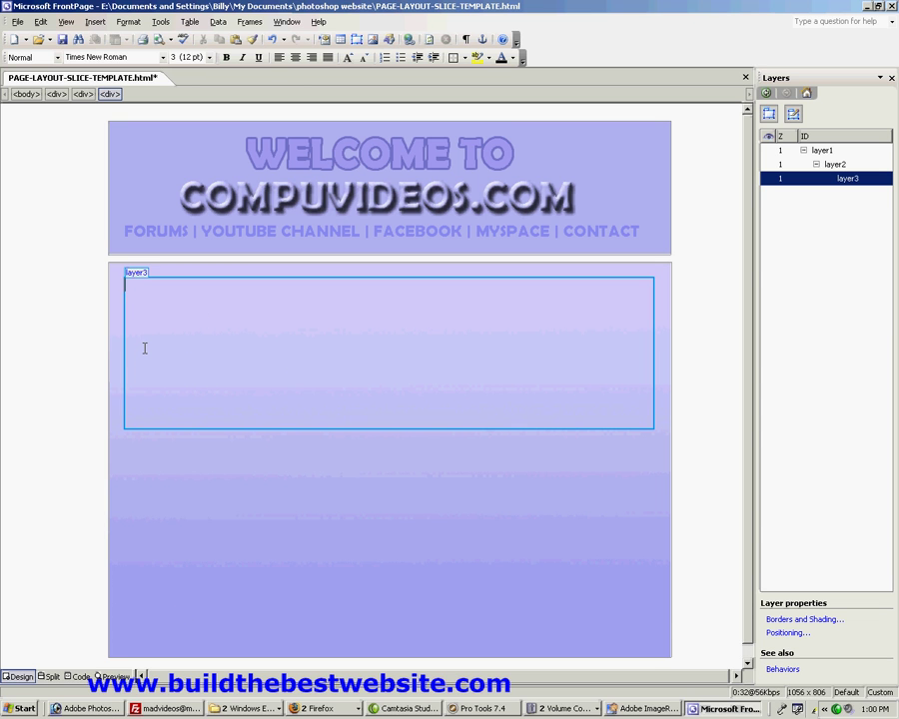
{"action": "type", "text": "DS"}
Format the sentence as bold Verdana in blue.
{"action": "left_click_drag", "start_coordinate": [228, 284], "coordinate": [125, 285]}
{"action": "key", "text": "ctrl+b"}
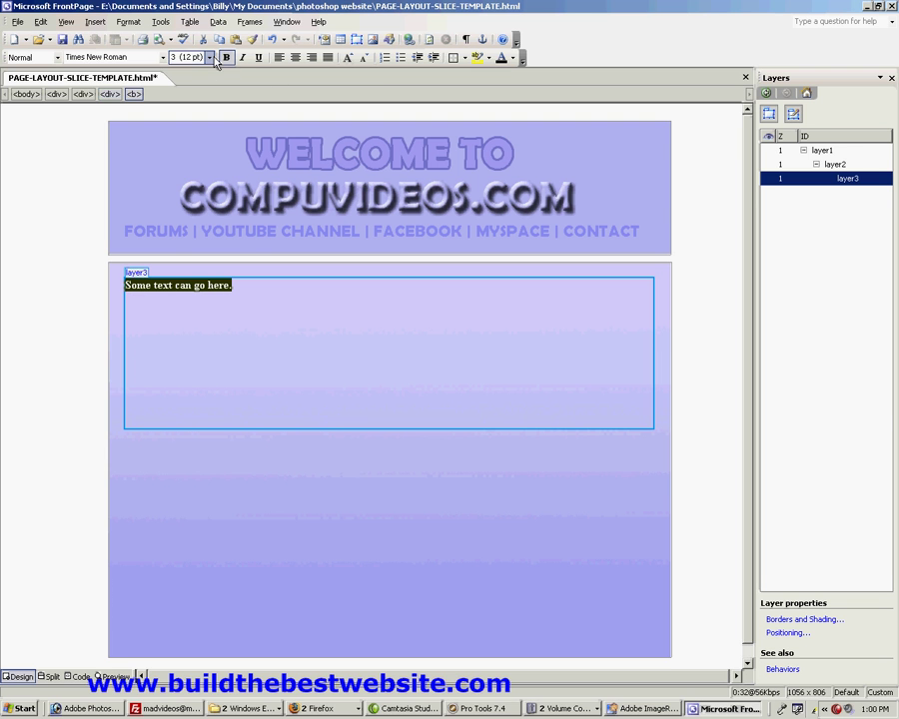
{"action": "left_click", "coordinate": [163, 57]}
{"action": "left_click_drag", "start_coordinate": [245, 77], "coordinate": [242, 218]}
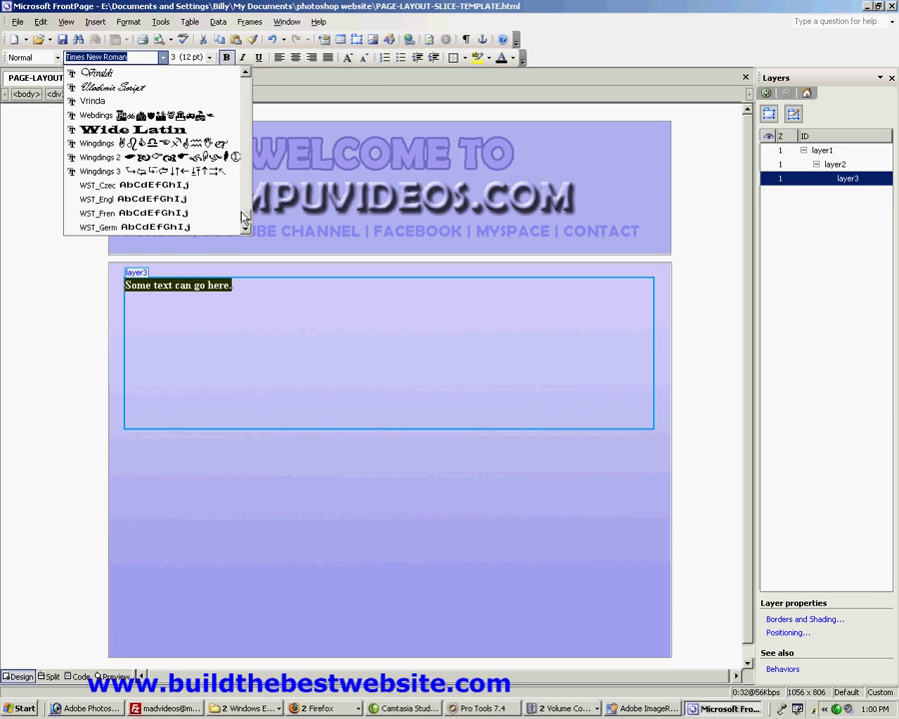
{"action": "left_click", "coordinate": [246, 74]}
{"action": "left_click", "coordinate": [246, 74]}
{"action": "left_click", "coordinate": [231, 116]}
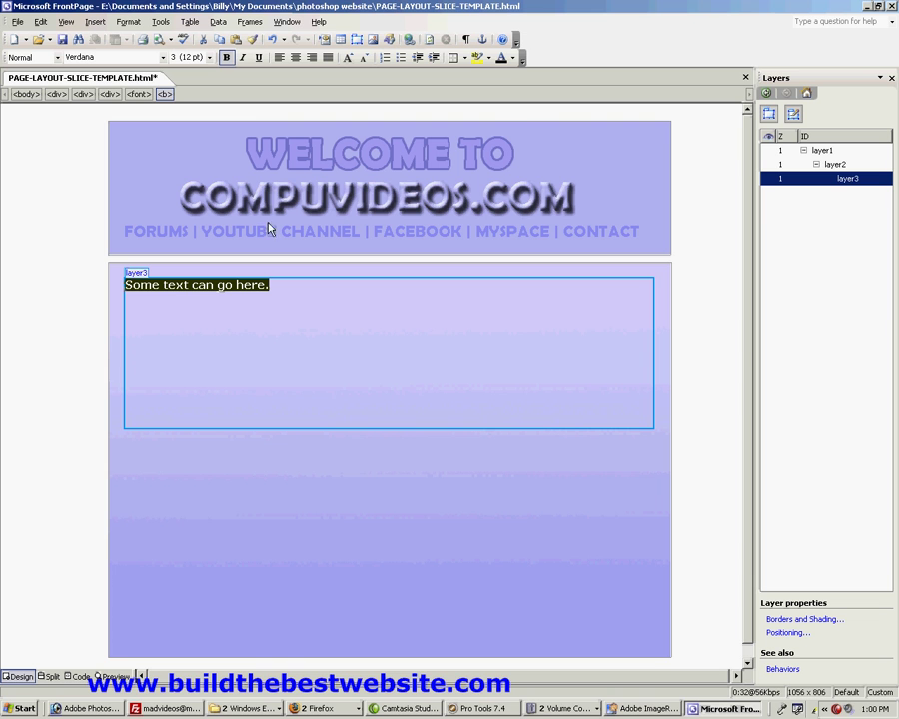
{"action": "left_click", "coordinate": [513, 58]}
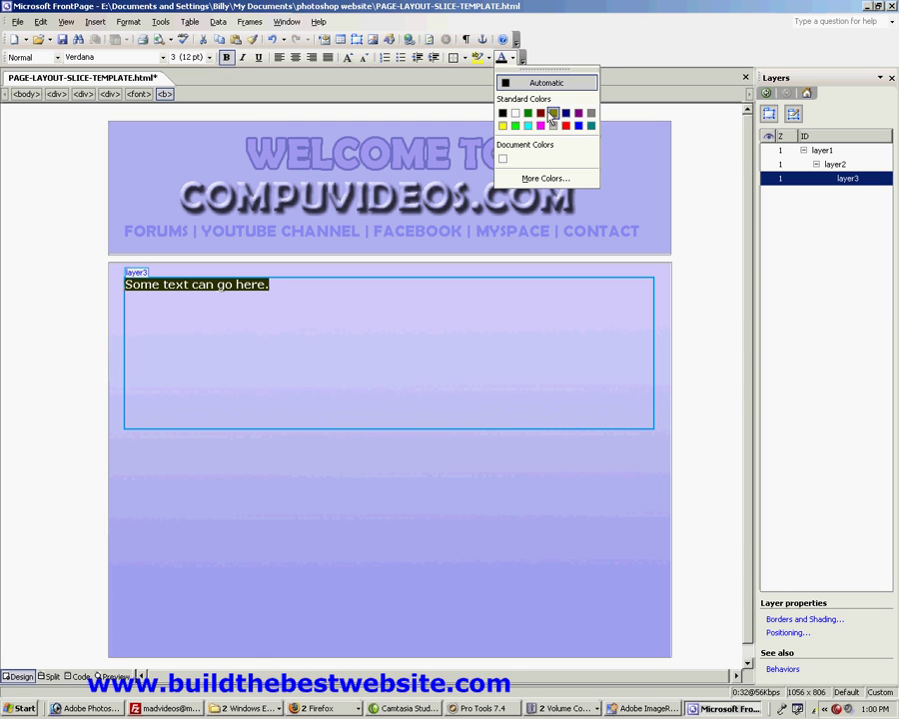
{"action": "left_click", "coordinate": [575, 124]}
{"action": "left_click", "coordinate": [391, 320]}
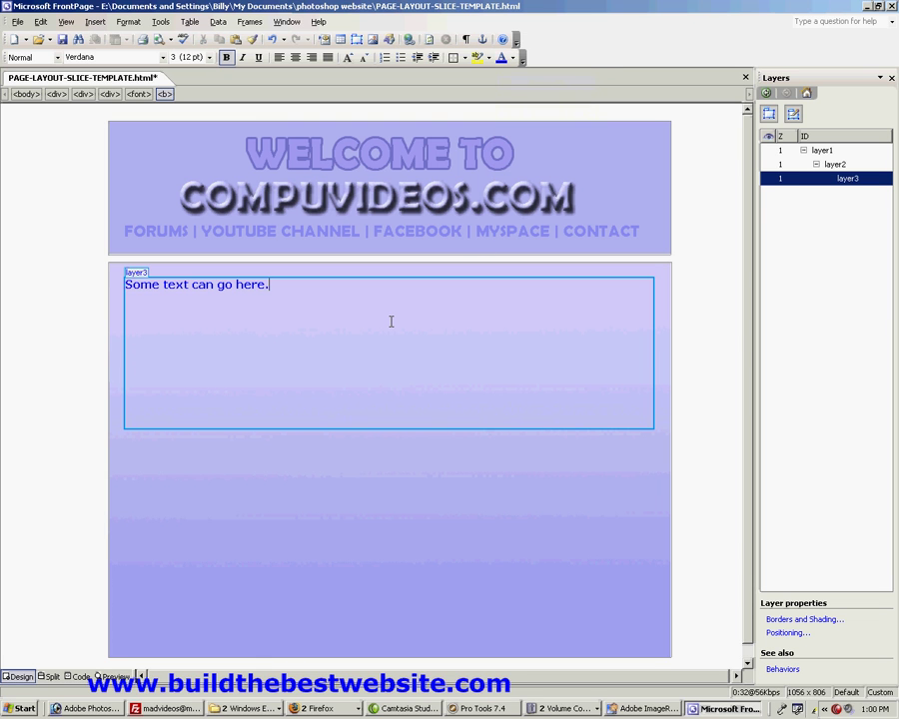
Preview the page showing the CompuVideos banner, gradient, and blue Verdana text.
{"action": "left_click", "coordinate": [113, 676]}
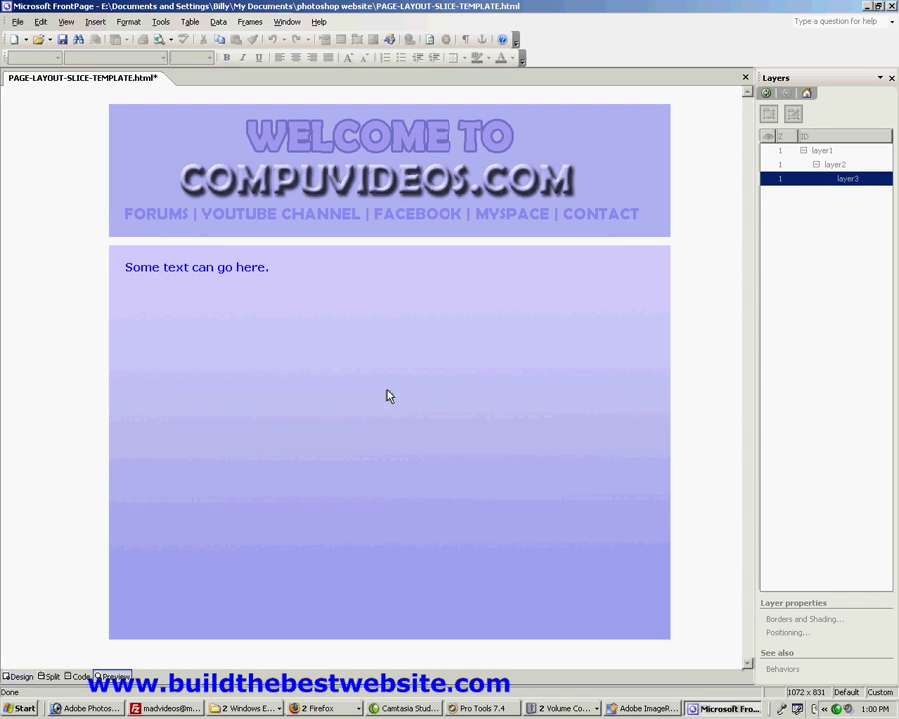